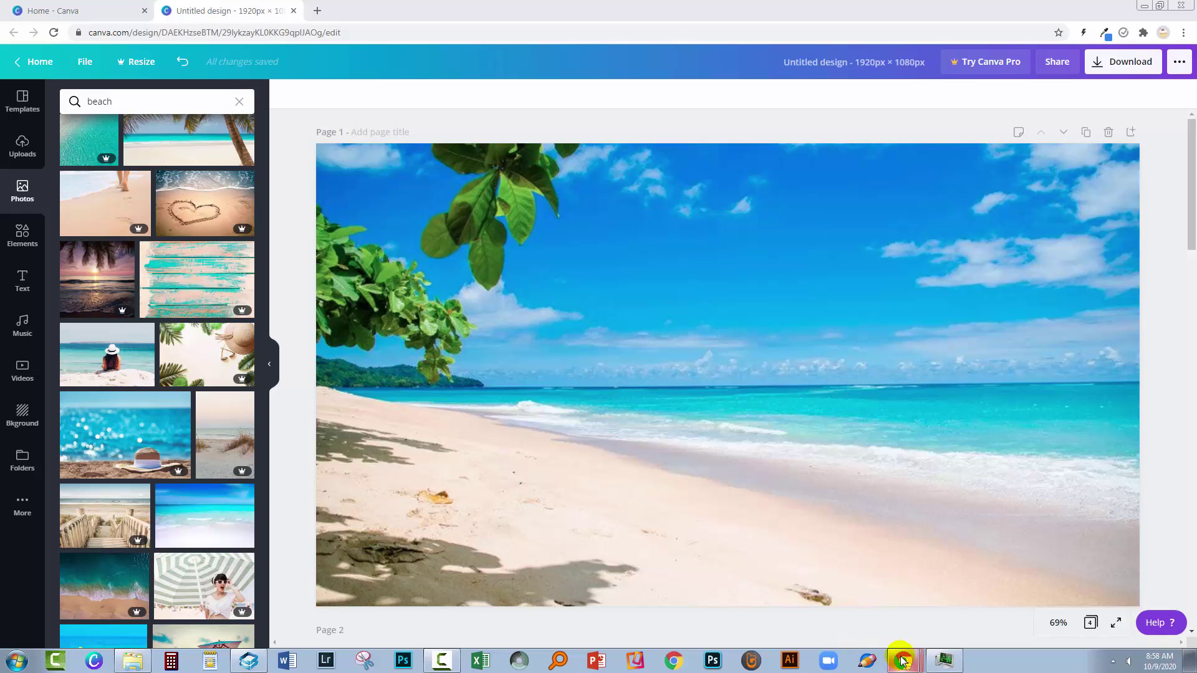
With page 1 filled by the beach photo, bring up the open Chrome windows from the taskbar.
mouse_move(903, 660)
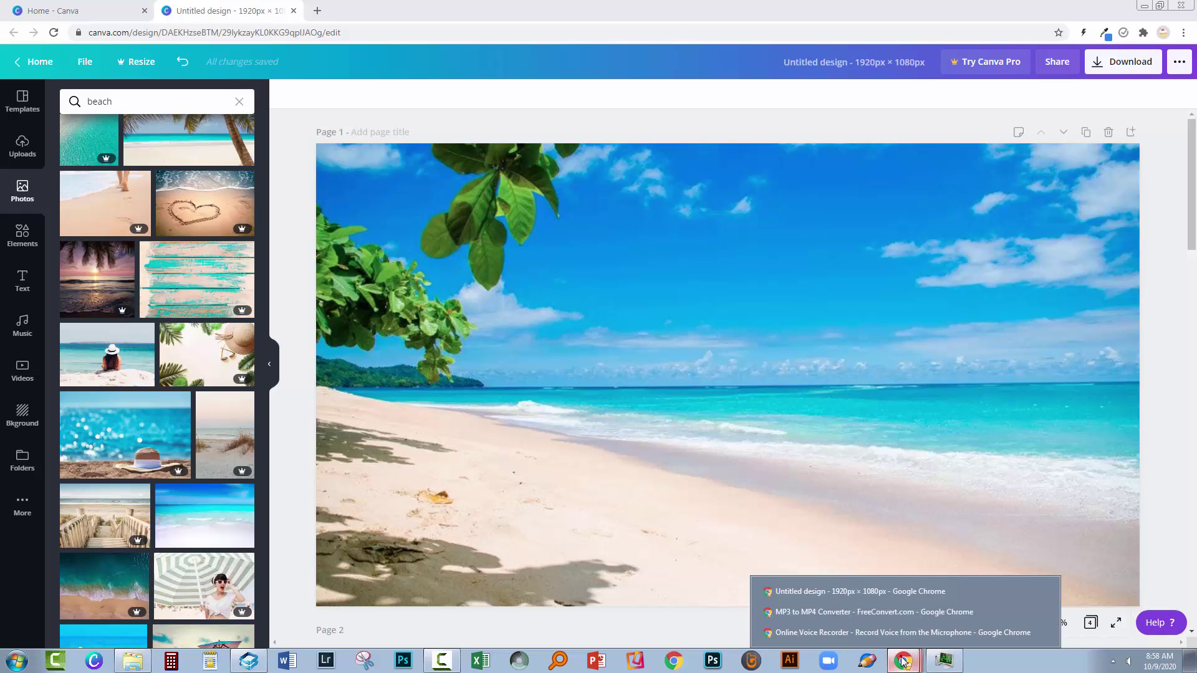
Switch to the Online Voice Recorder window and start a microphone recording.
click(846, 633)
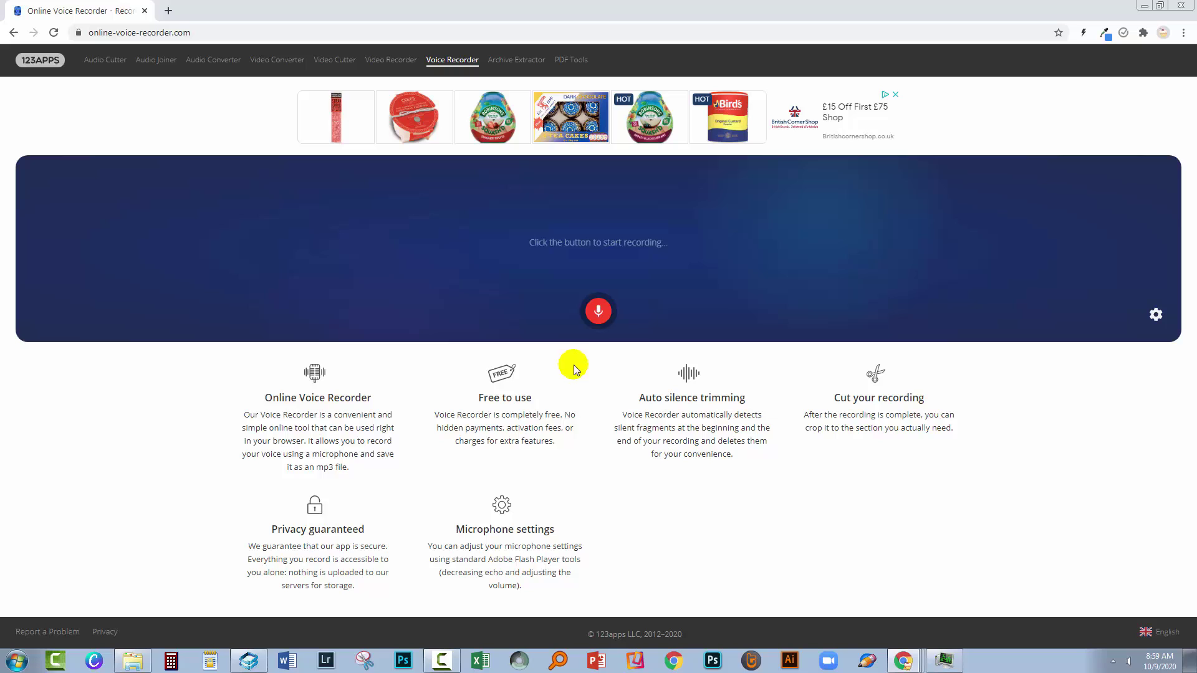
click(599, 316)
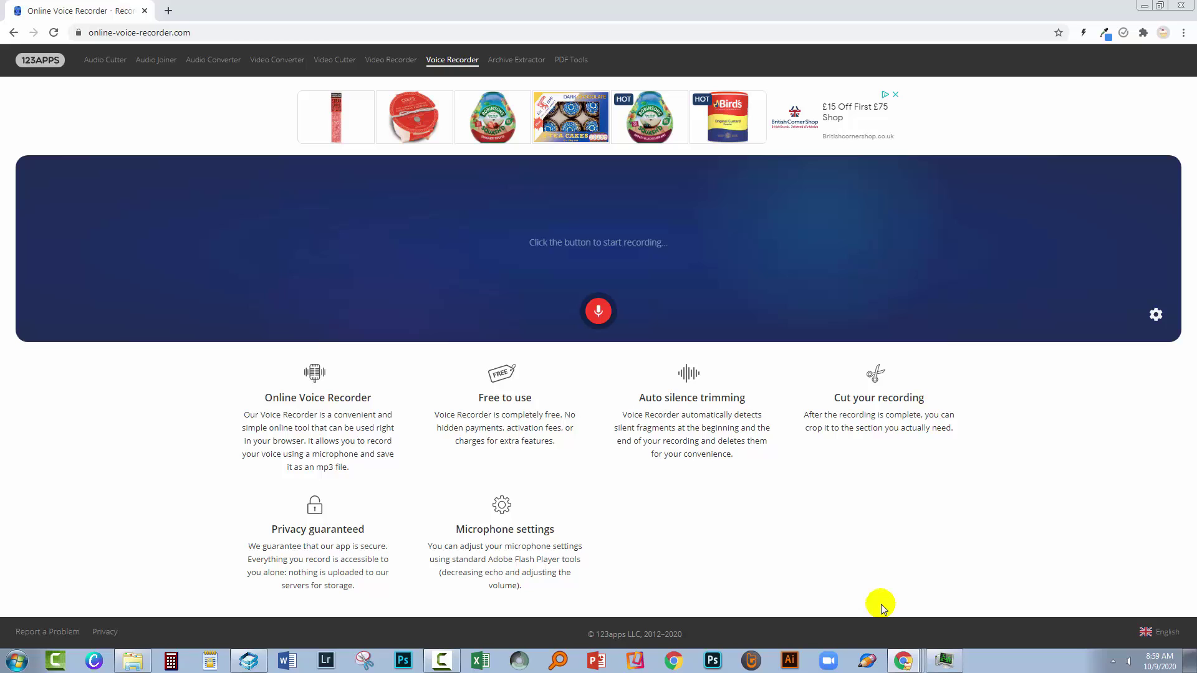
Record the roughly 42-second spoken narration, then stop the recording.
click(598, 311)
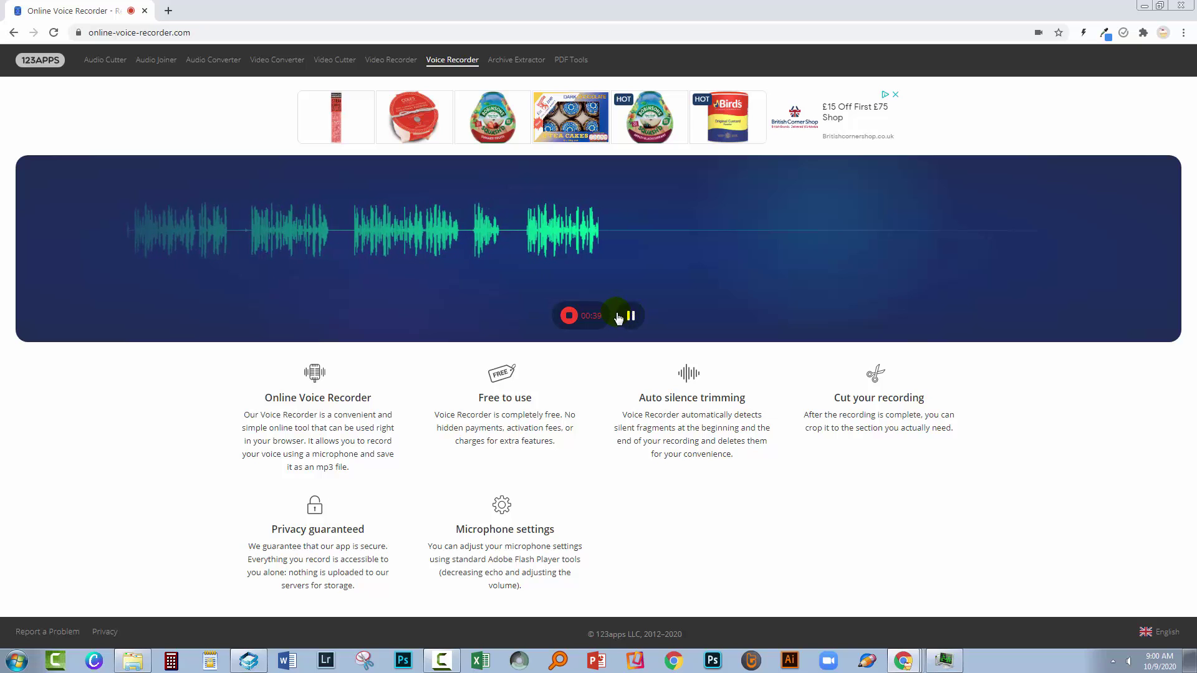
click(580, 316)
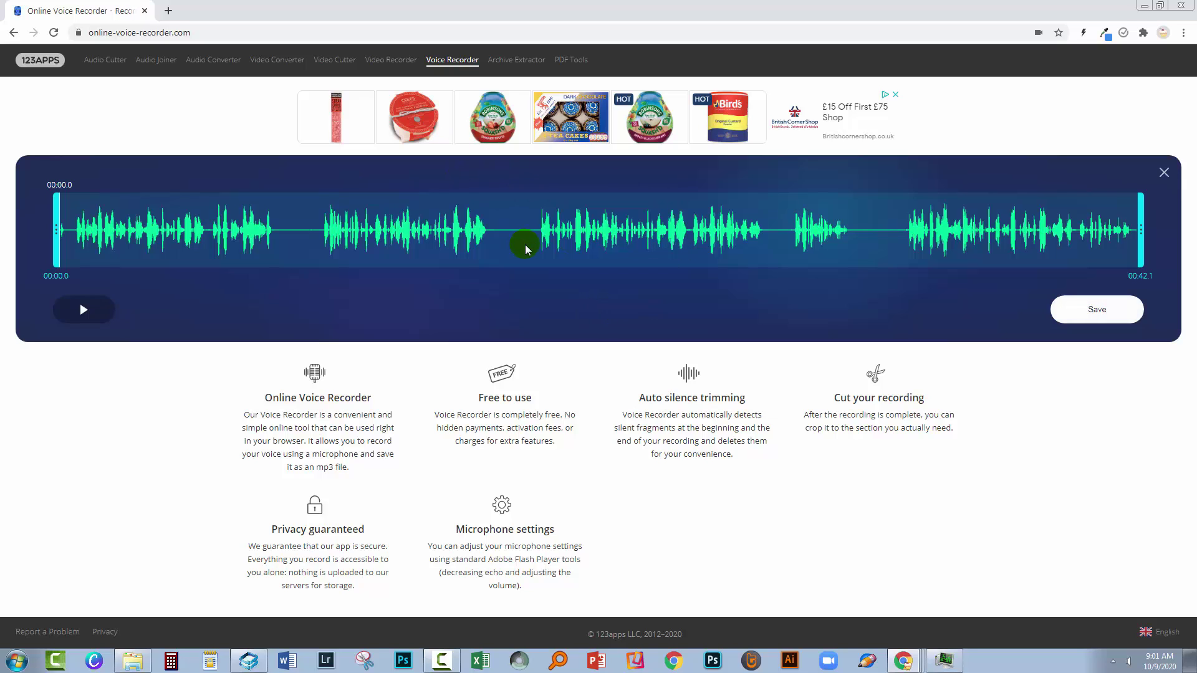
Trim the recording to start at 00:00.4 and save it as canva.mp3 in Downloads.
mouse_move(56, 229)
mouse_down()
mouse_move(78, 232)
mouse_move(66, 230)
mouse_up()
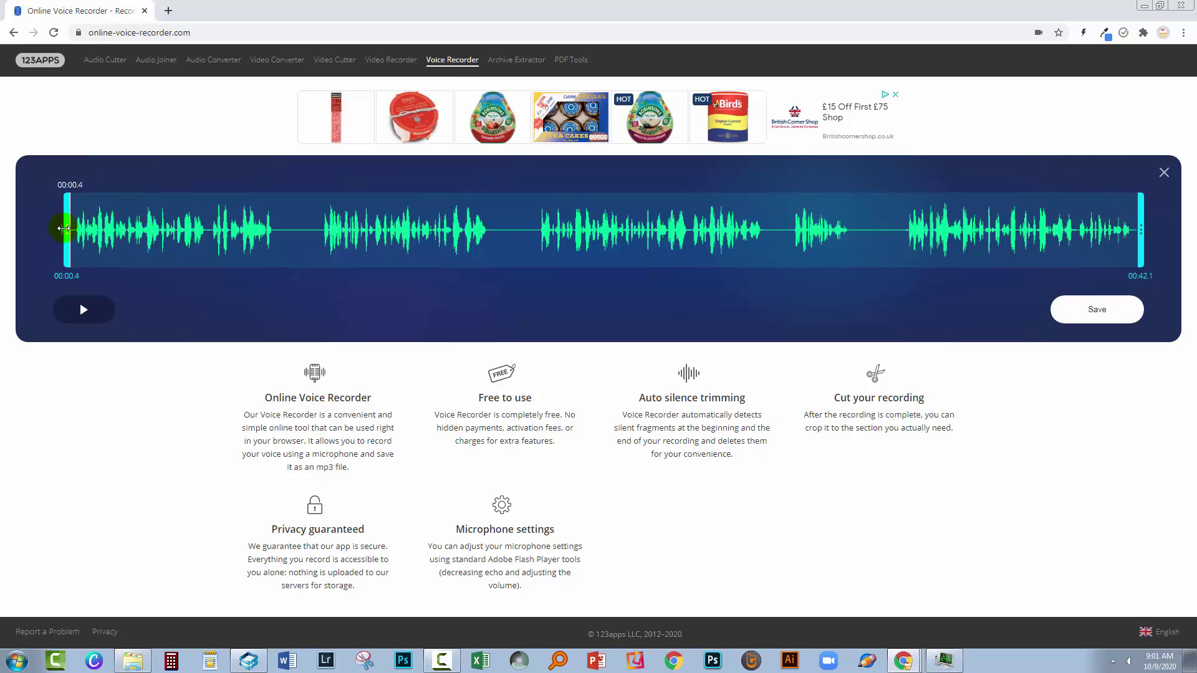
click(1141, 226)
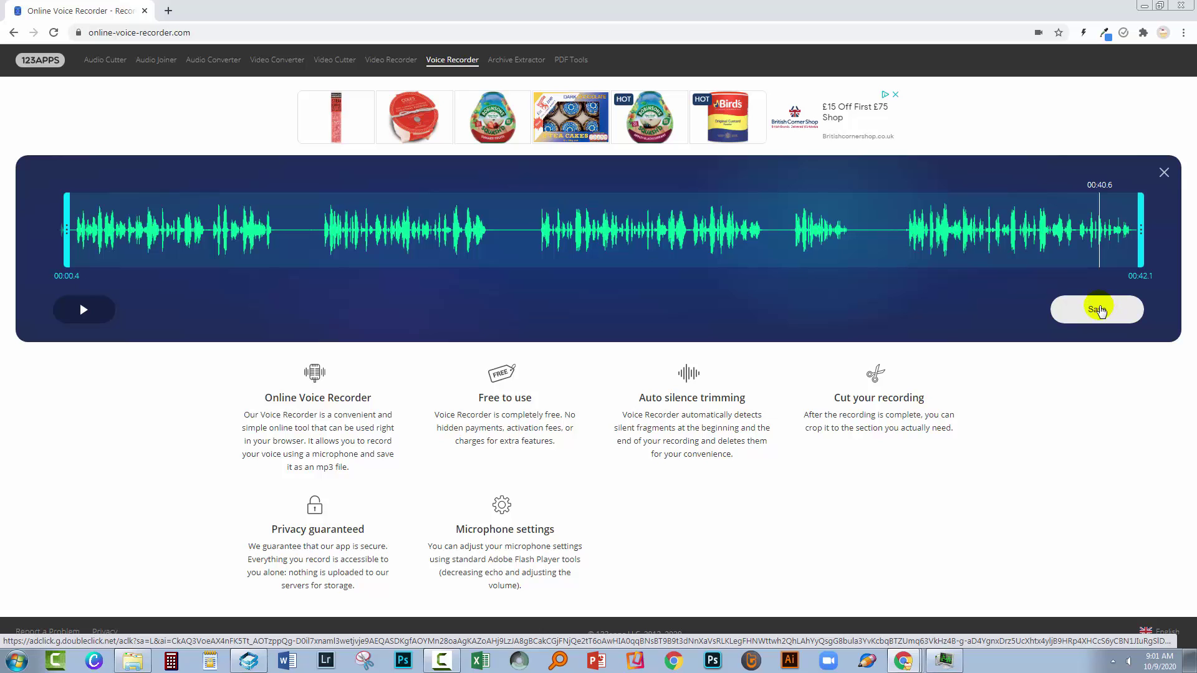
click(1098, 310)
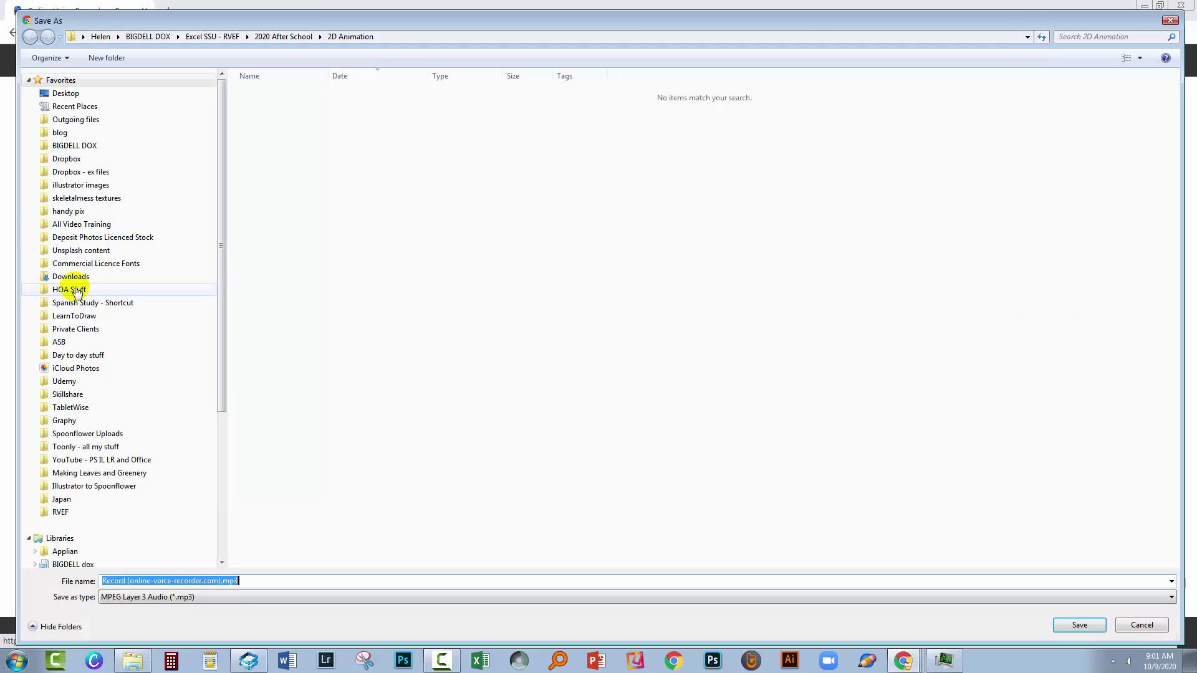
click(70, 276)
click(256, 581)
text(can)
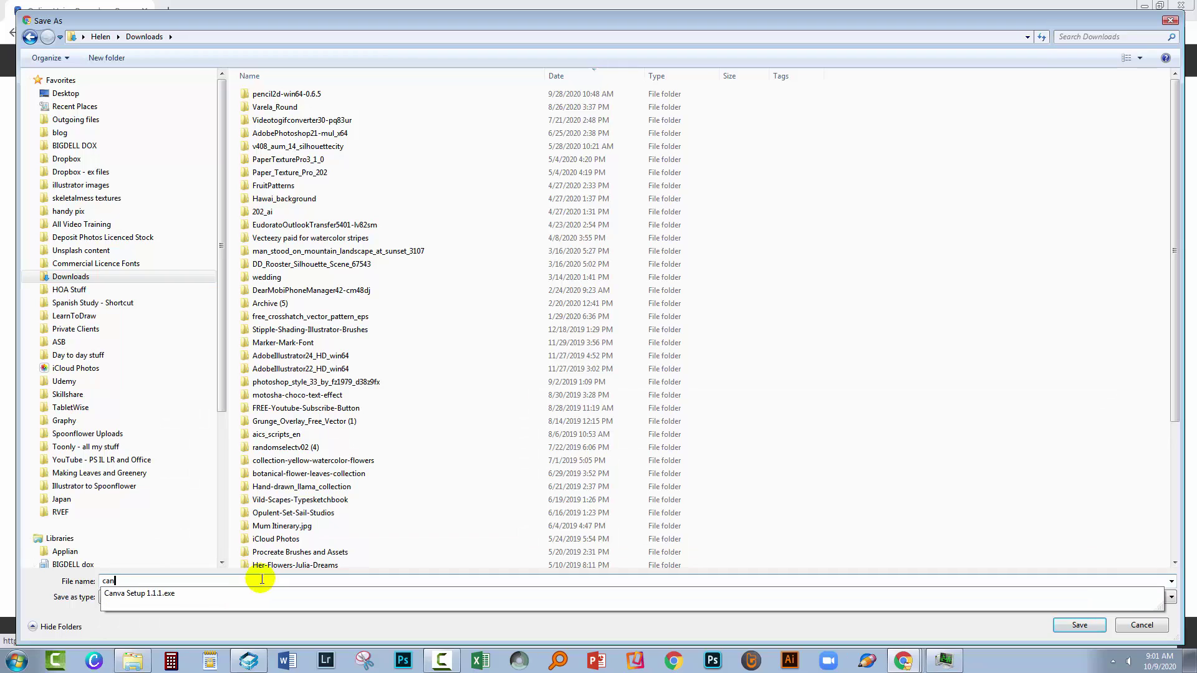
text(va.mp3)
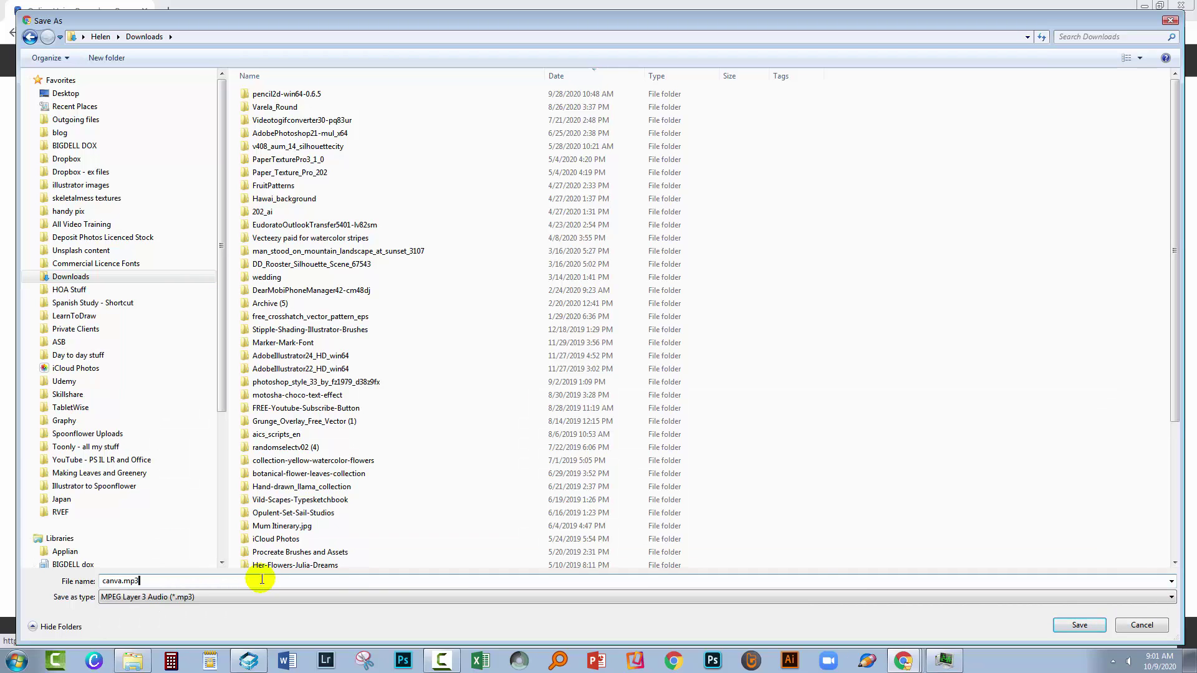
click(1069, 624)
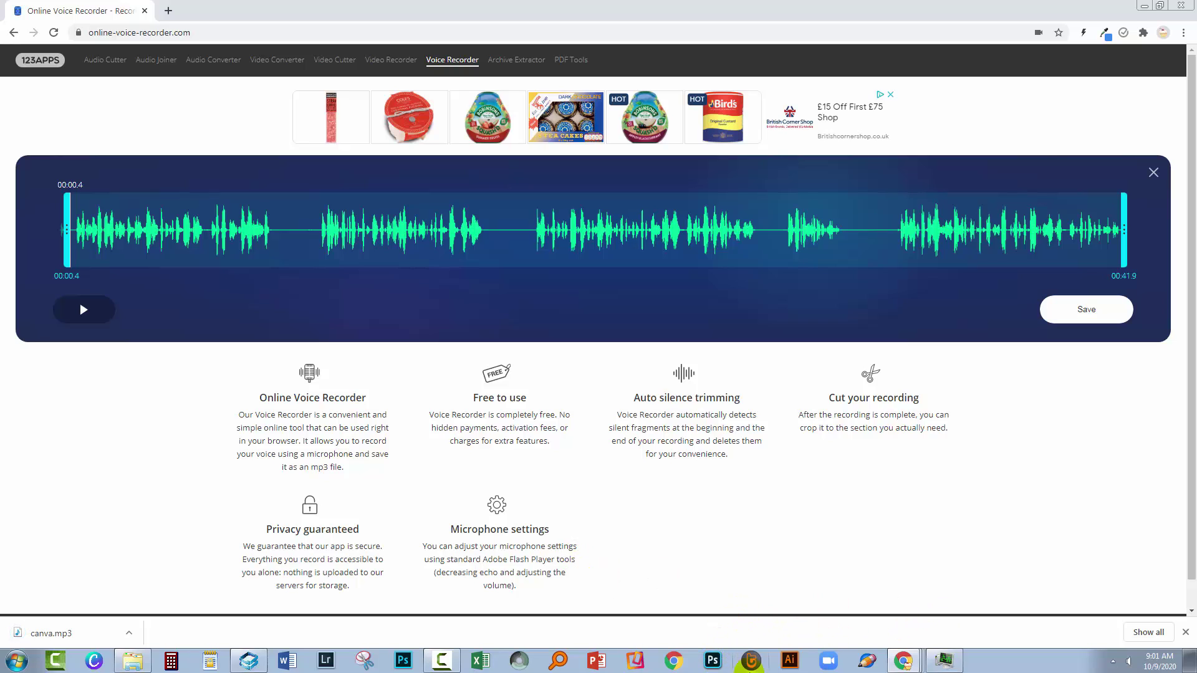
Return to the Canva design and show the Audio section of Uploads.
mouse_move(907, 666)
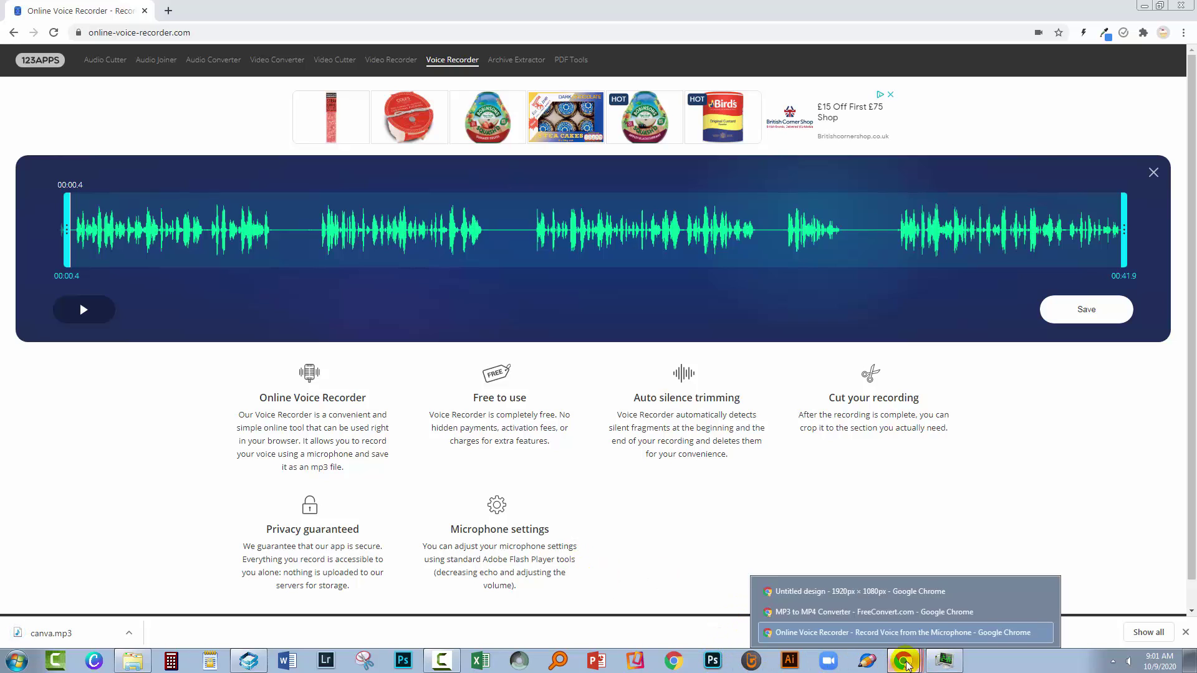
click(886, 591)
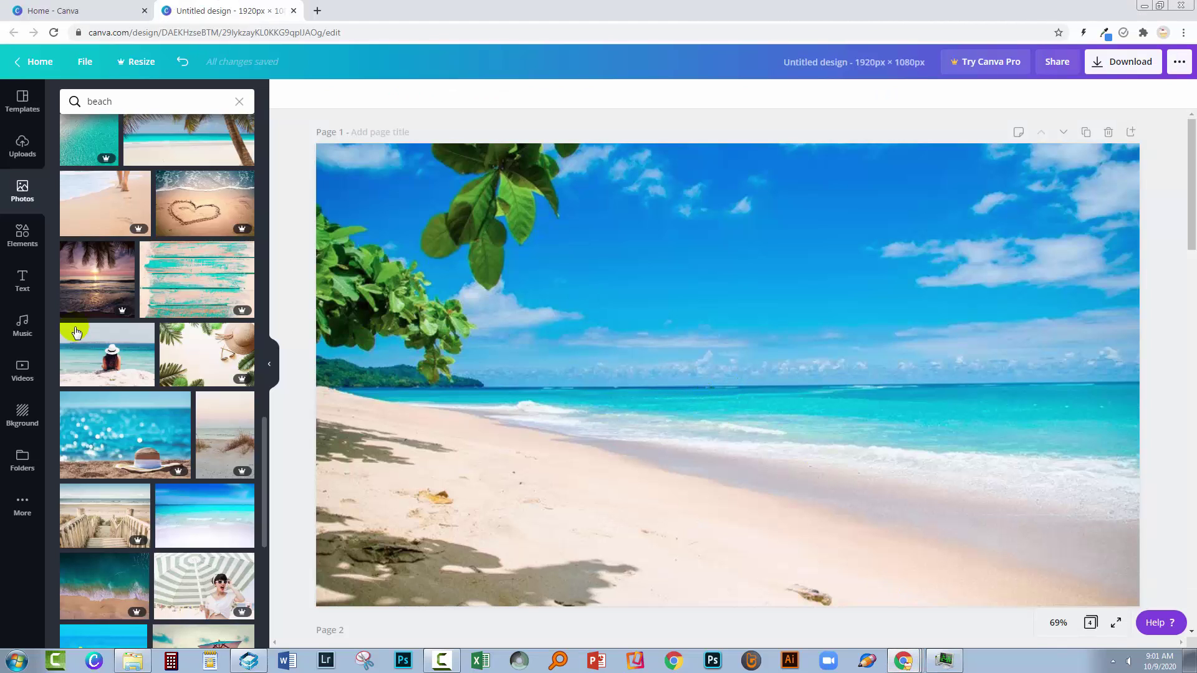
click(26, 161)
click(243, 127)
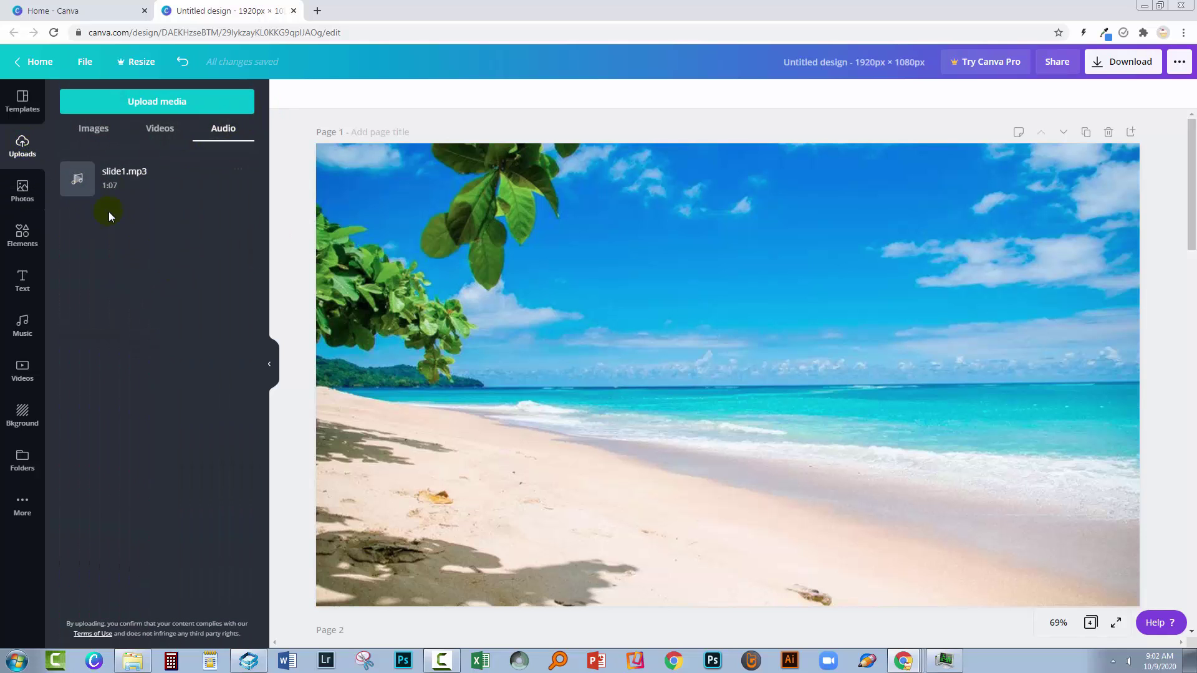
Upload canva.mp3 from the Downloads folder via Upload media > Device.
click(153, 101)
click(80, 169)
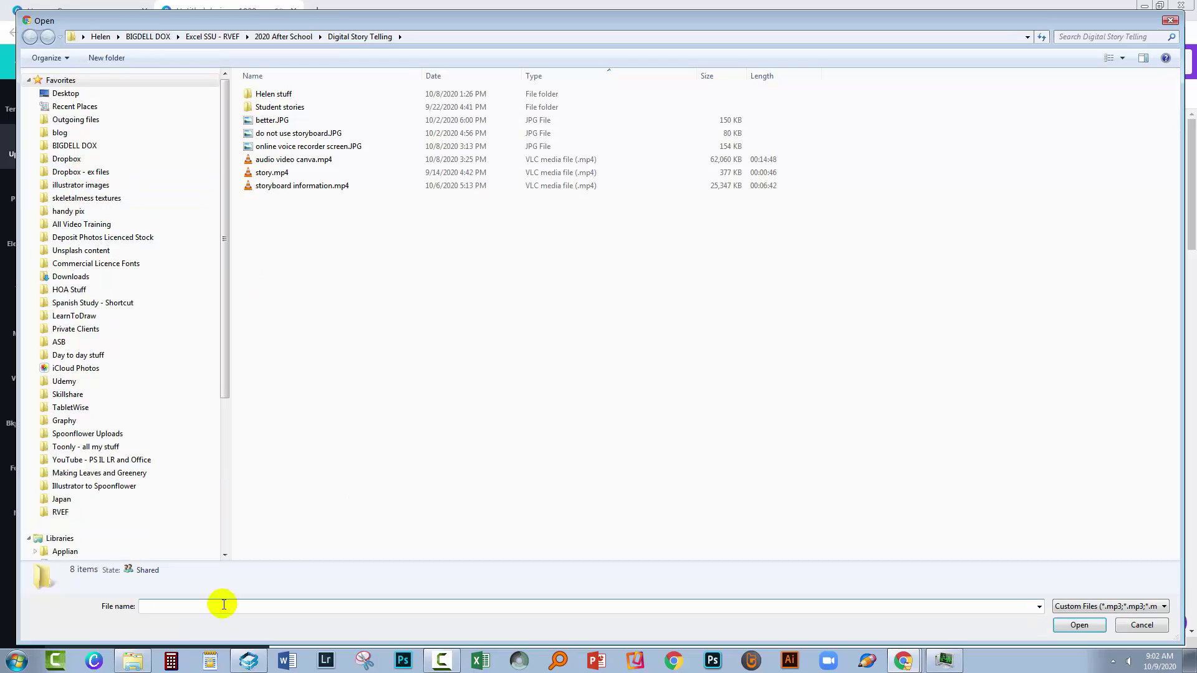
click(70, 276)
click(218, 606)
text(canva)
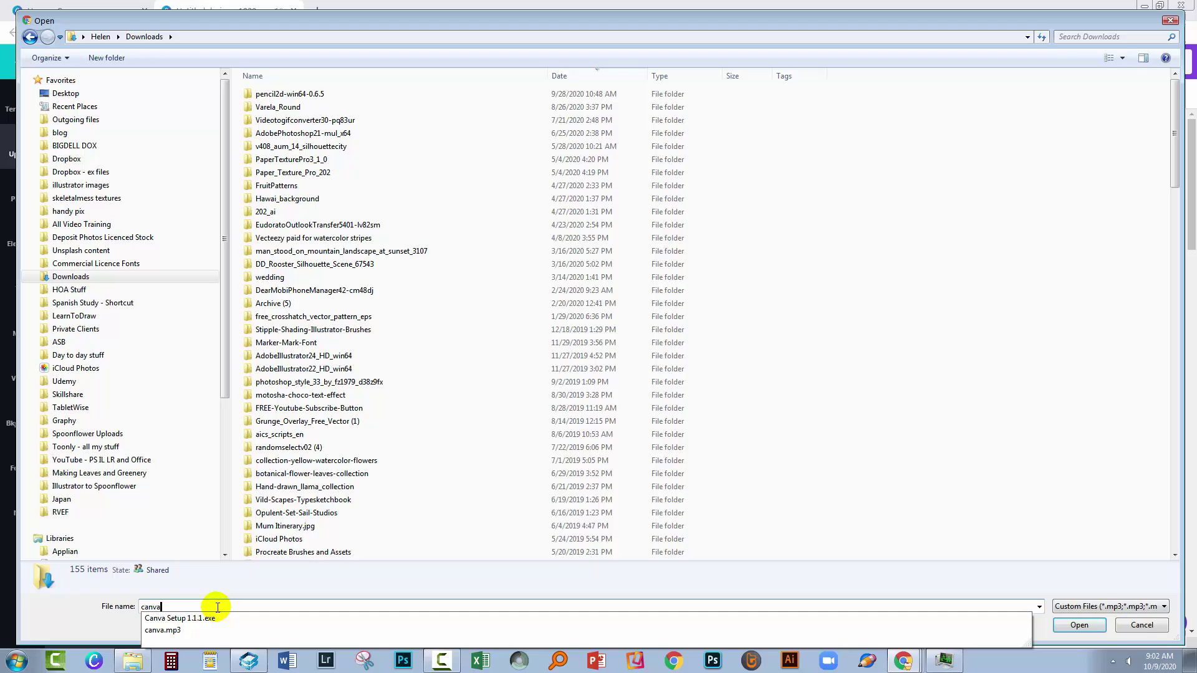
text(.mp3)
key(Return)
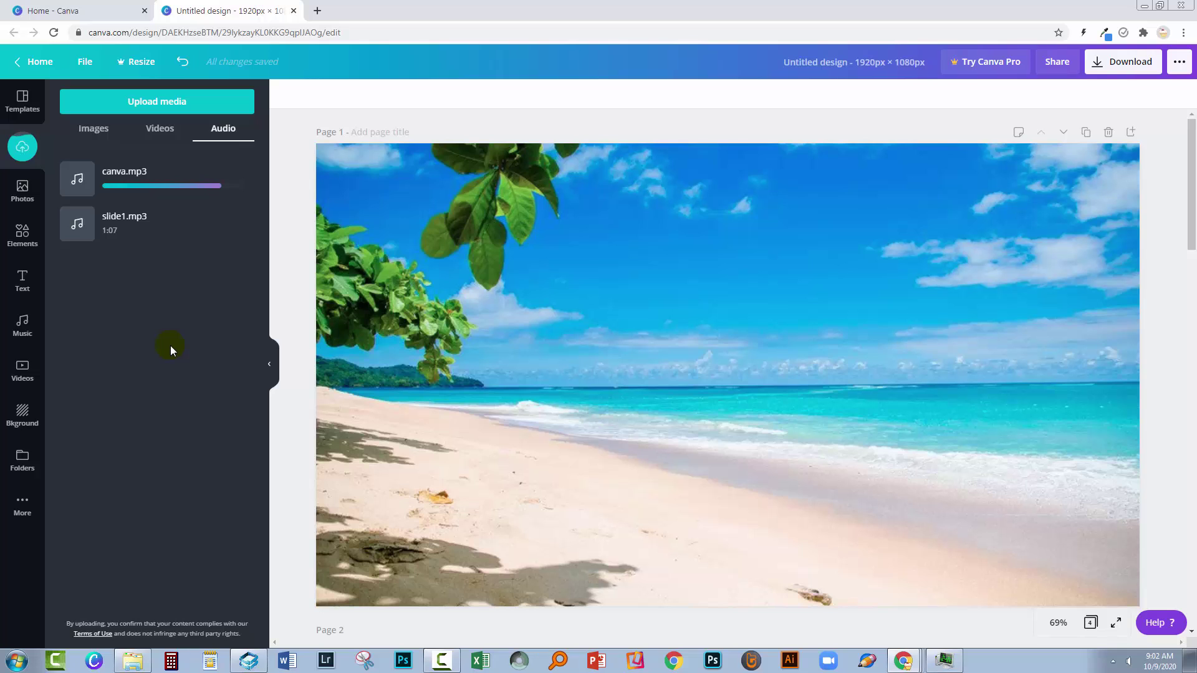
Drag canva.mp3 onto the beach page and select its 0:41 audio track.
mouse_move(168, 181)
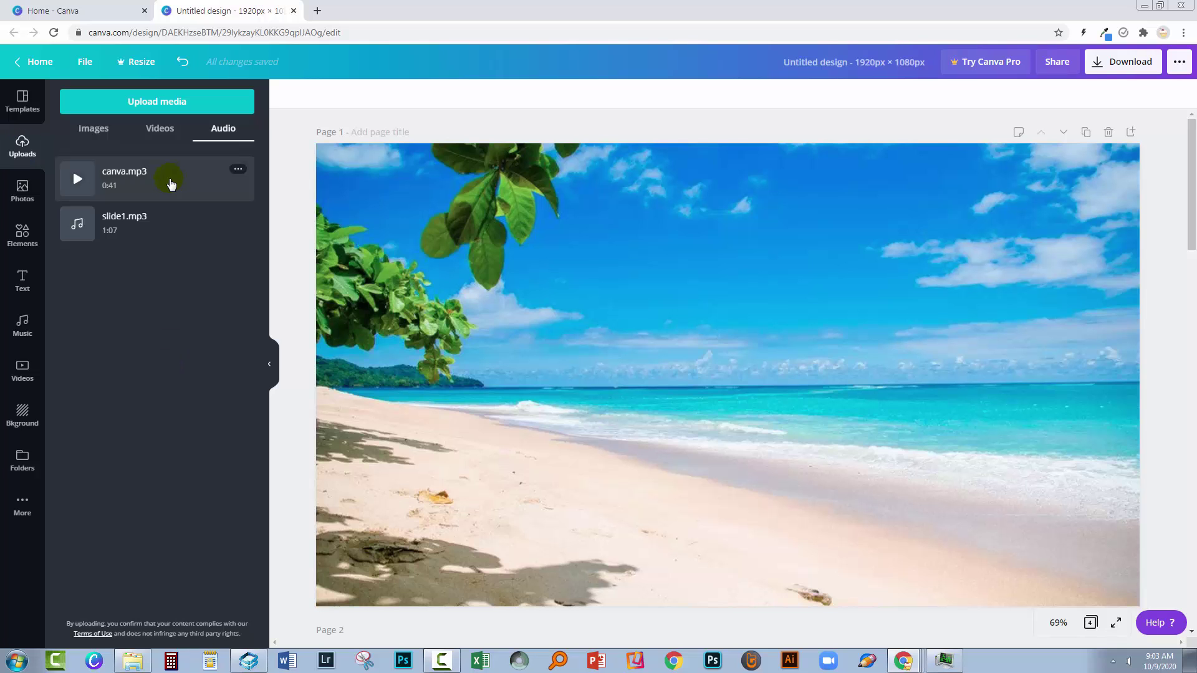
drag(168, 181, 464, 368)
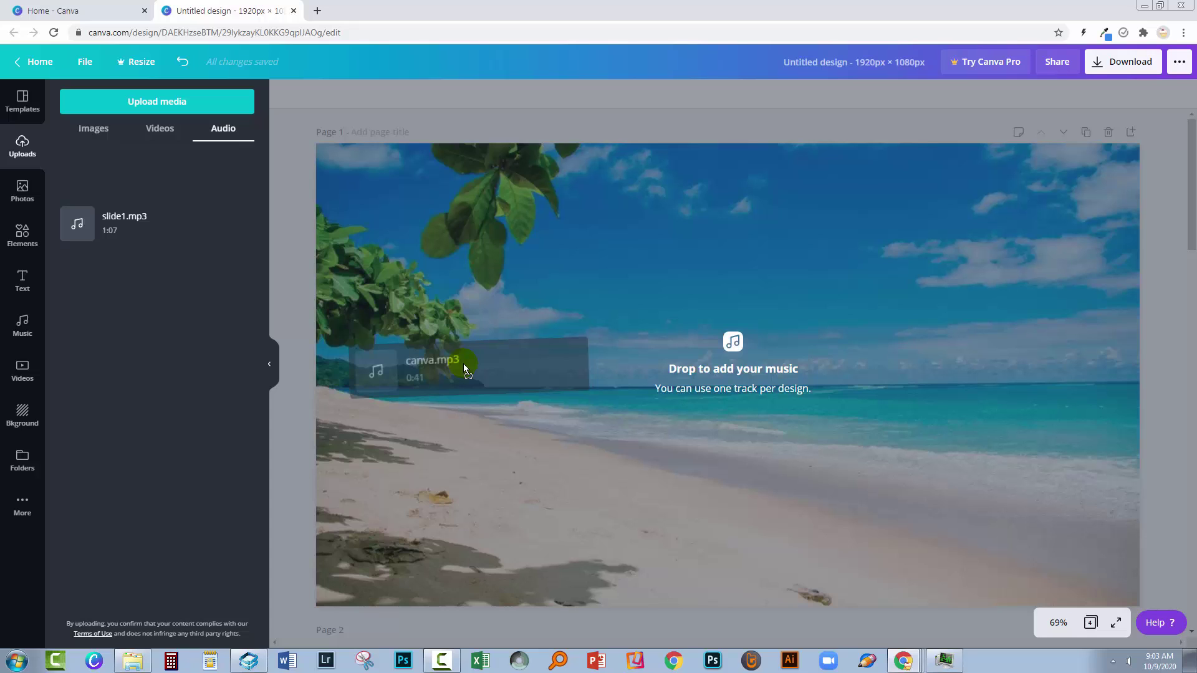
drag(463, 364, 464, 368)
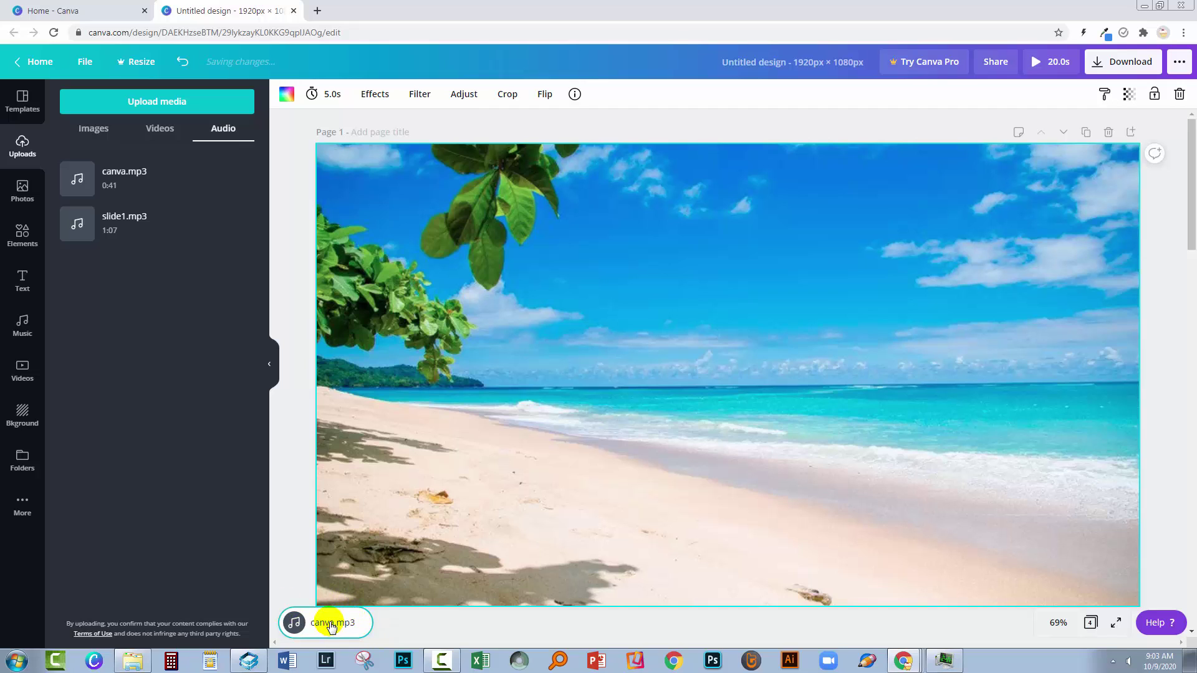
click(1129, 661)
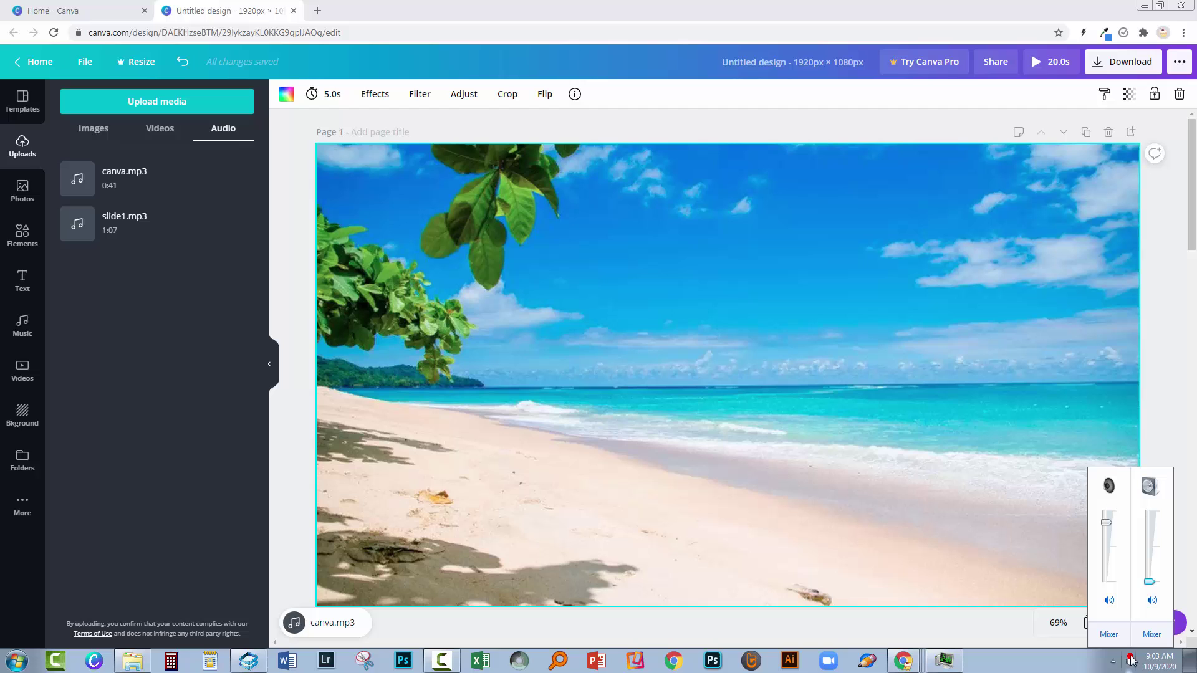
click(321, 623)
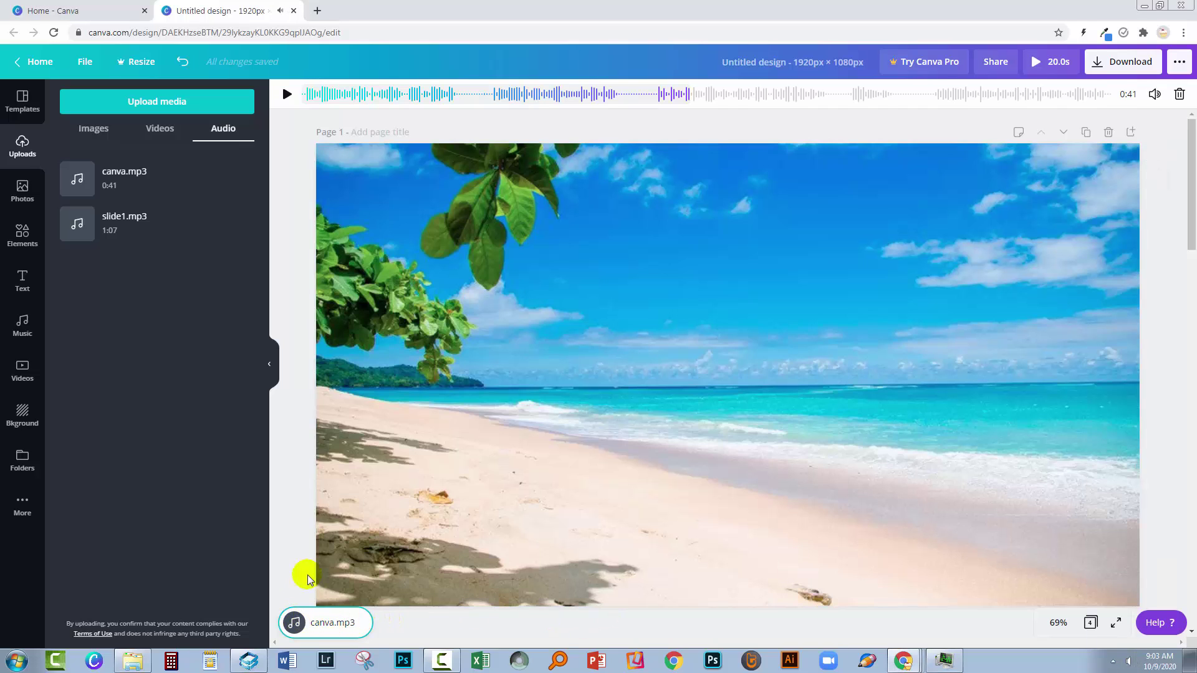
Preview the canva.mp3 narration from a chosen point, then stop playback.
click(313, 81)
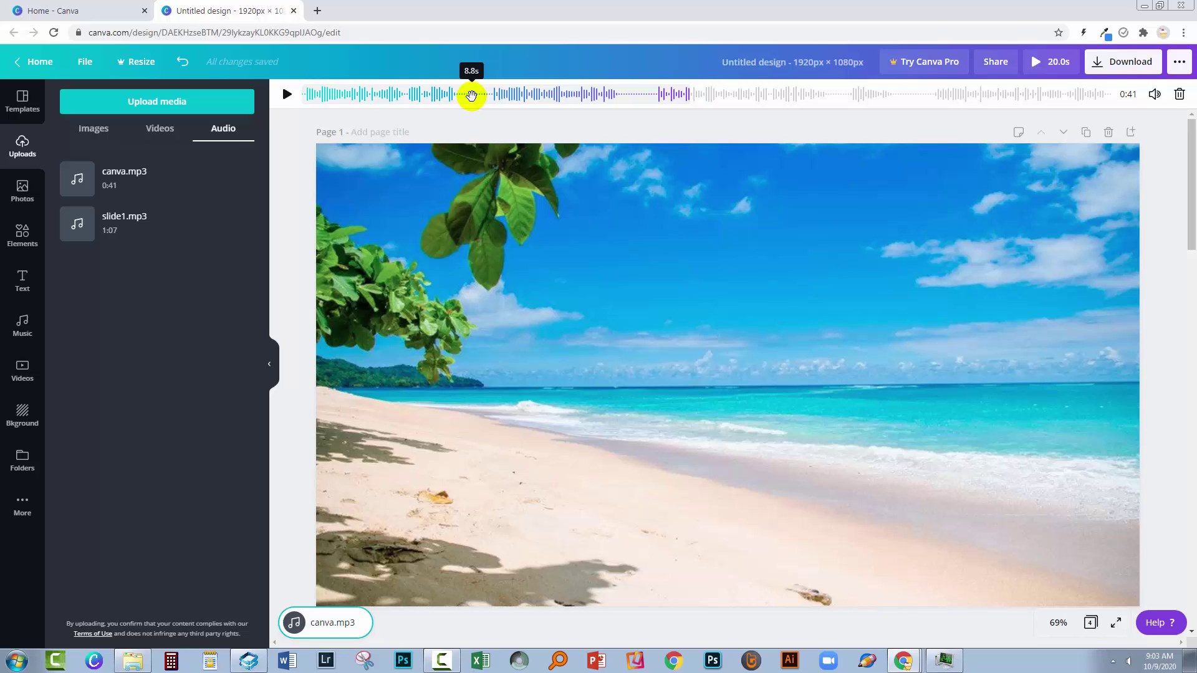
click(471, 95)
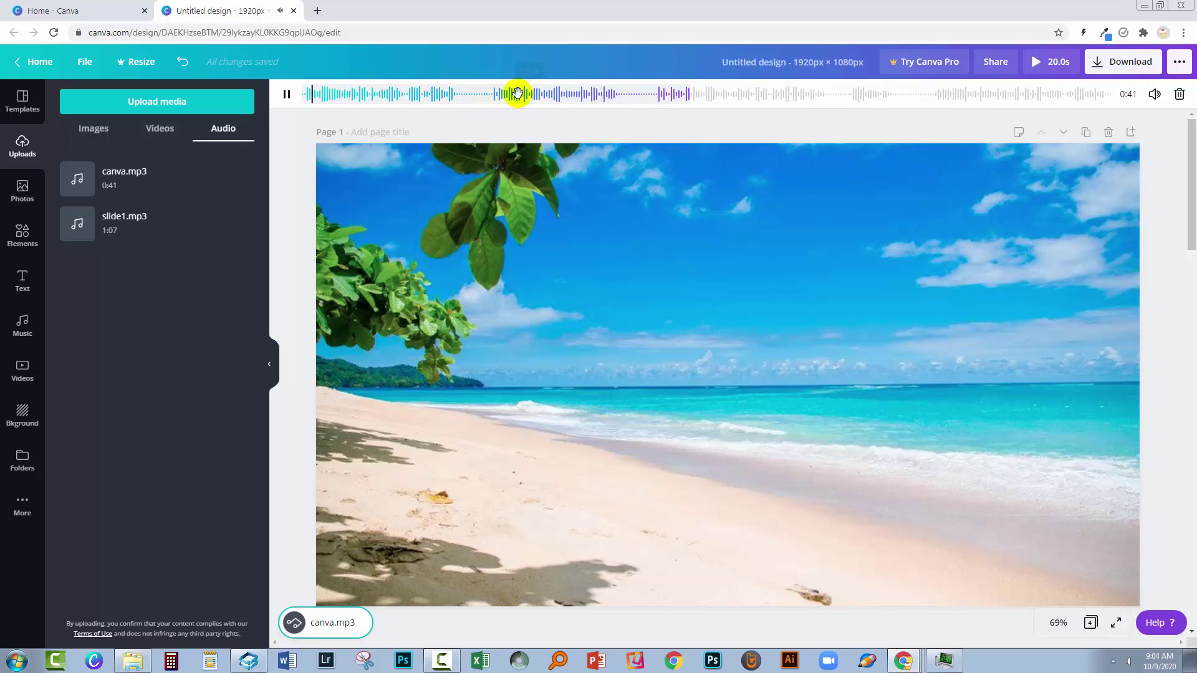
click(294, 623)
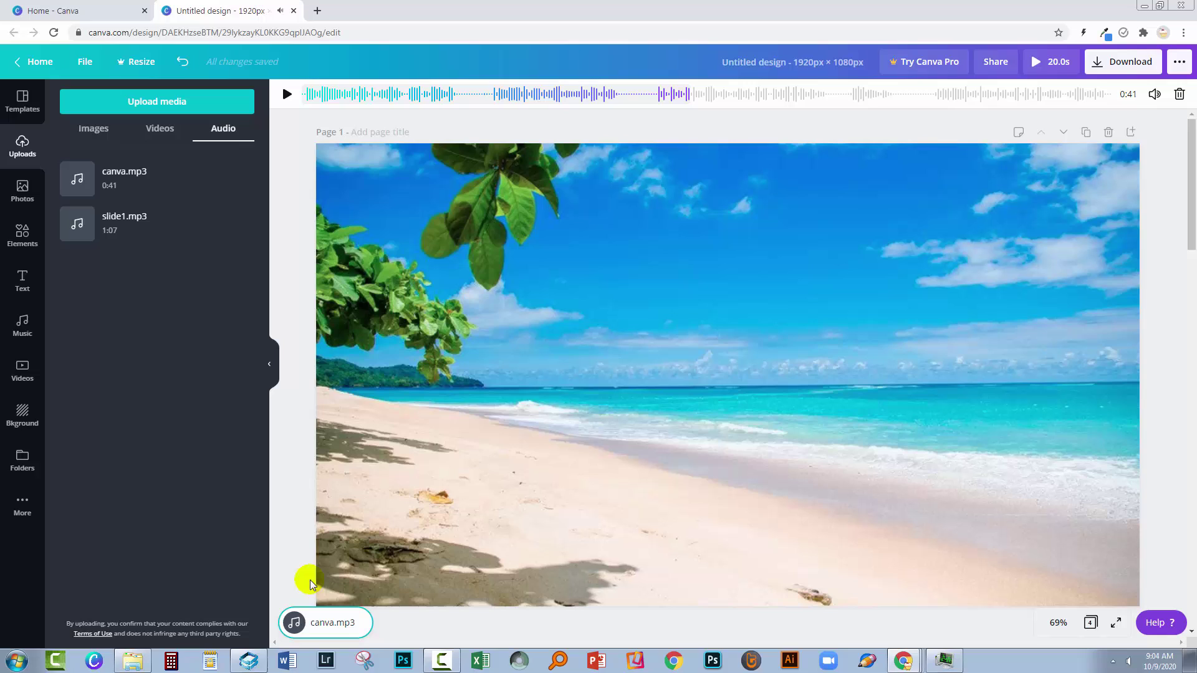
Set page 1's duration to 8.8 seconds and reselect the canva.mp3 track.
click(294, 527)
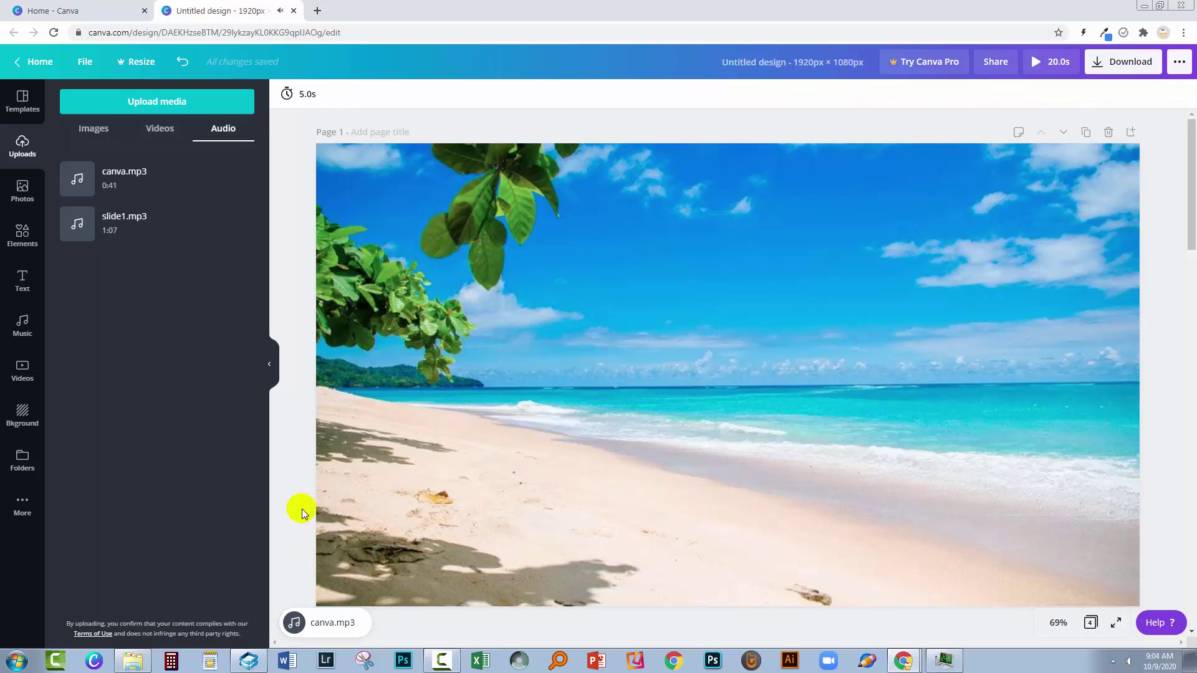
click(308, 94)
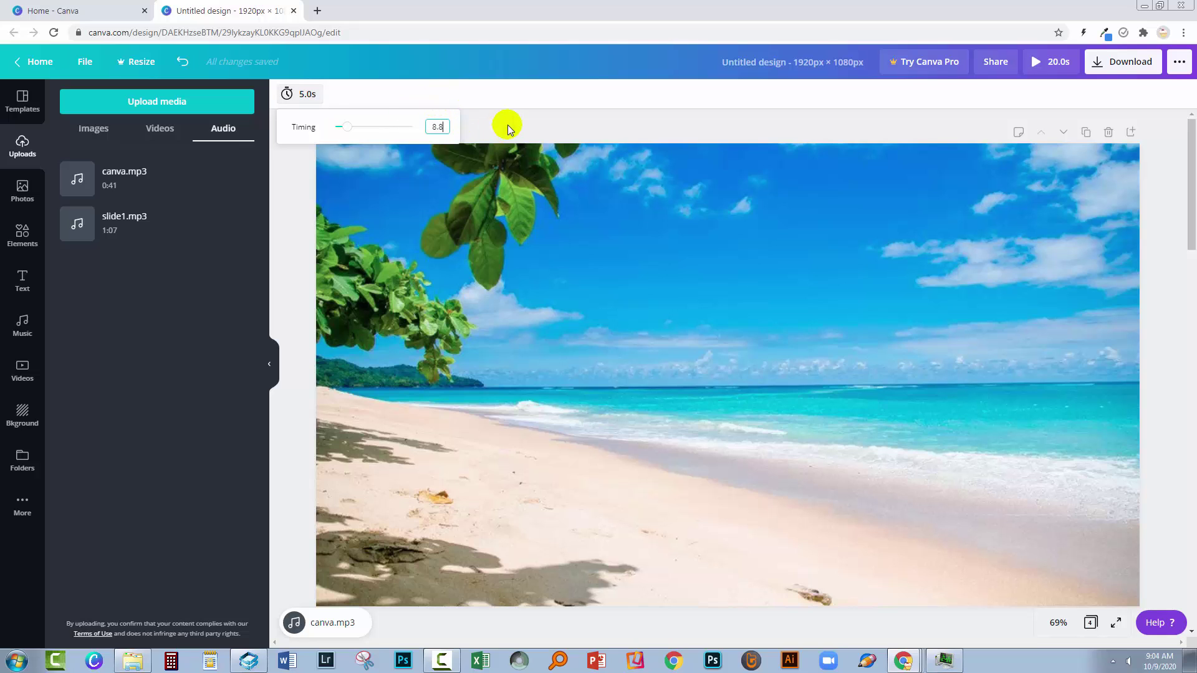
click(508, 106)
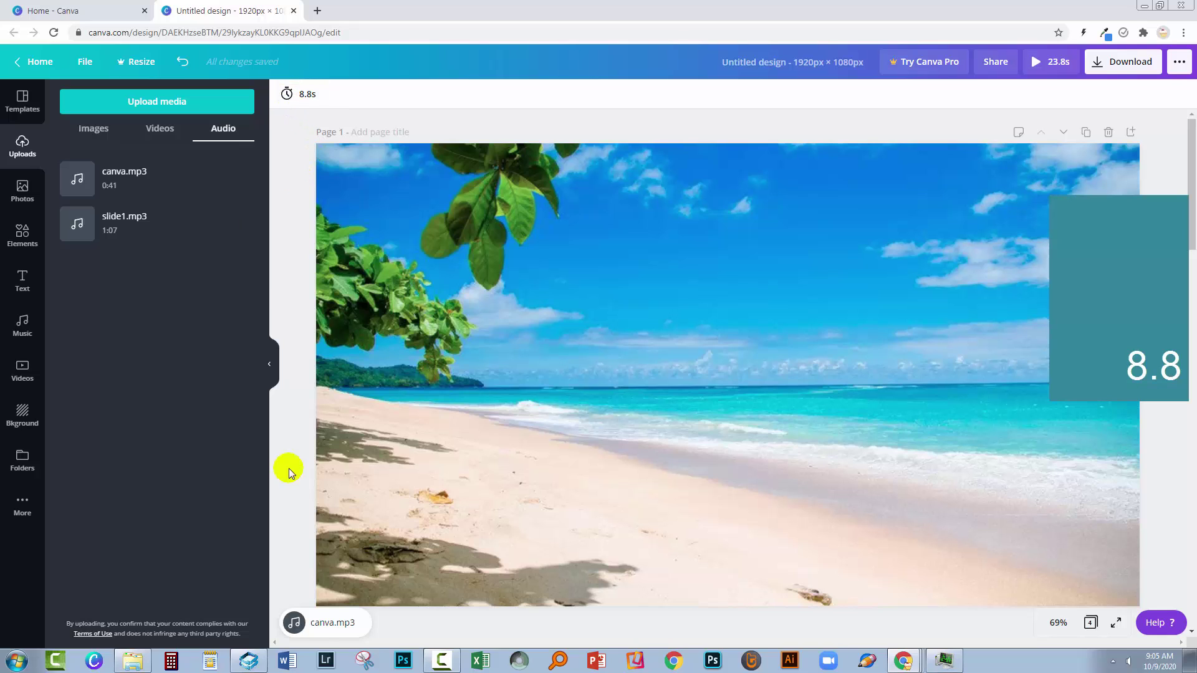
click(317, 624)
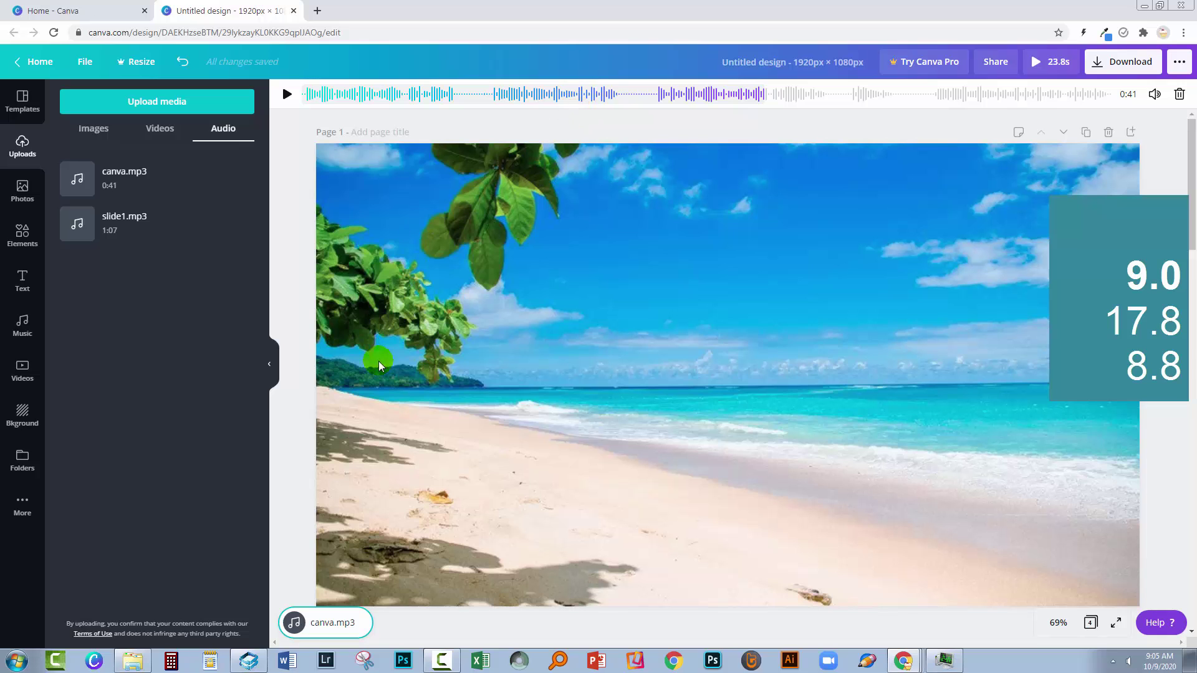
Set page 2's duration to 9.0 seconds.
click(284, 430)
scroll(342, 436, down, 5)
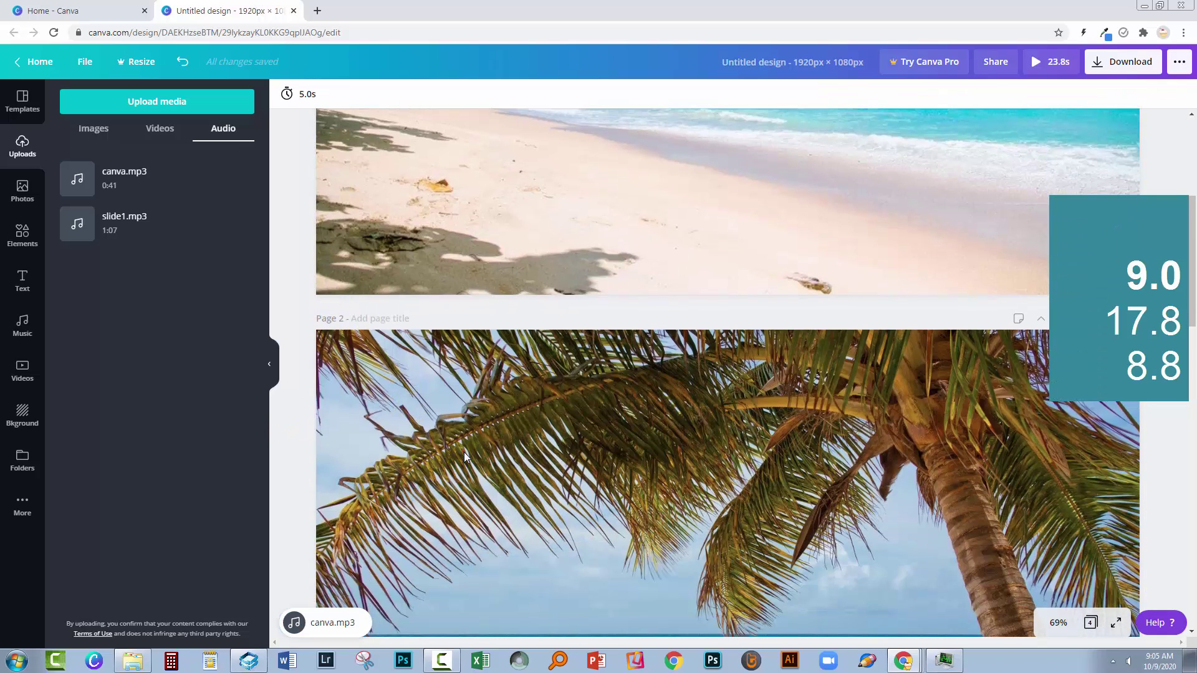
click(374, 405)
click(317, 92)
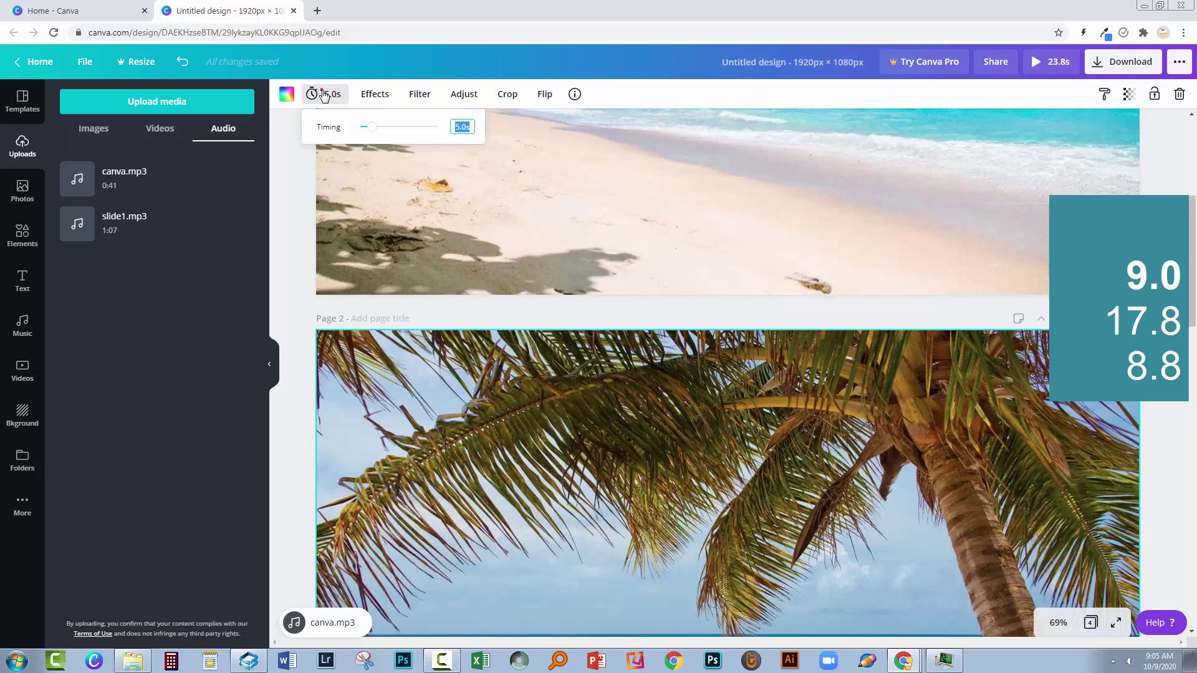
text(9)
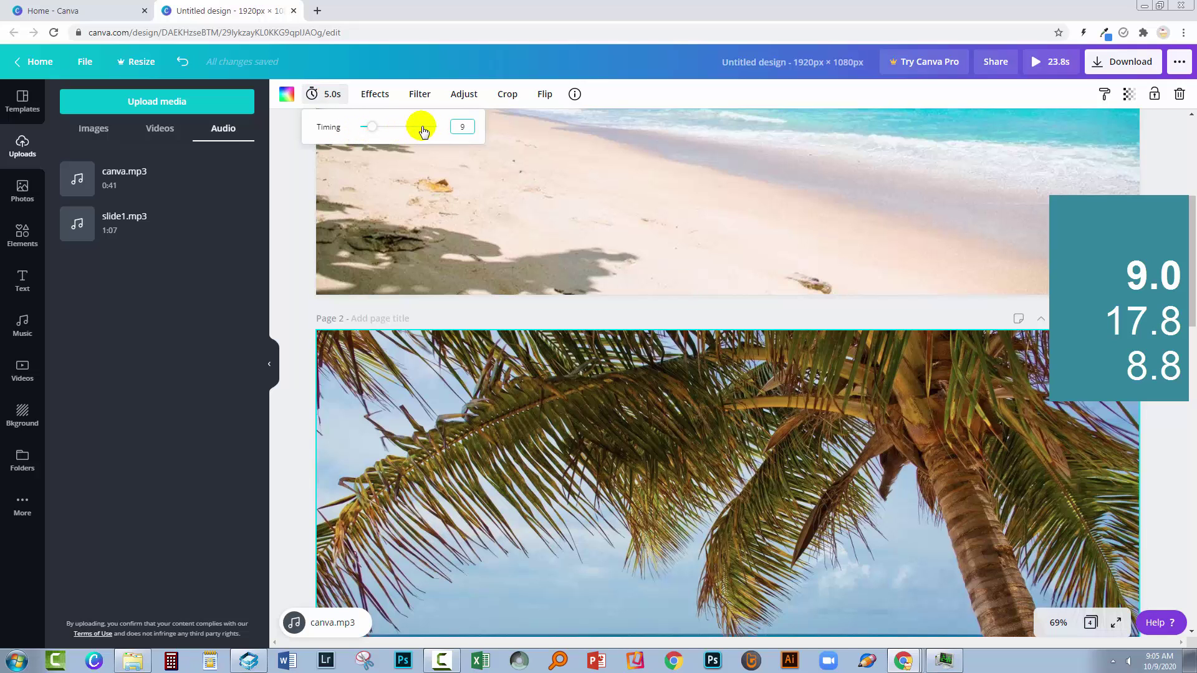
text(.0)
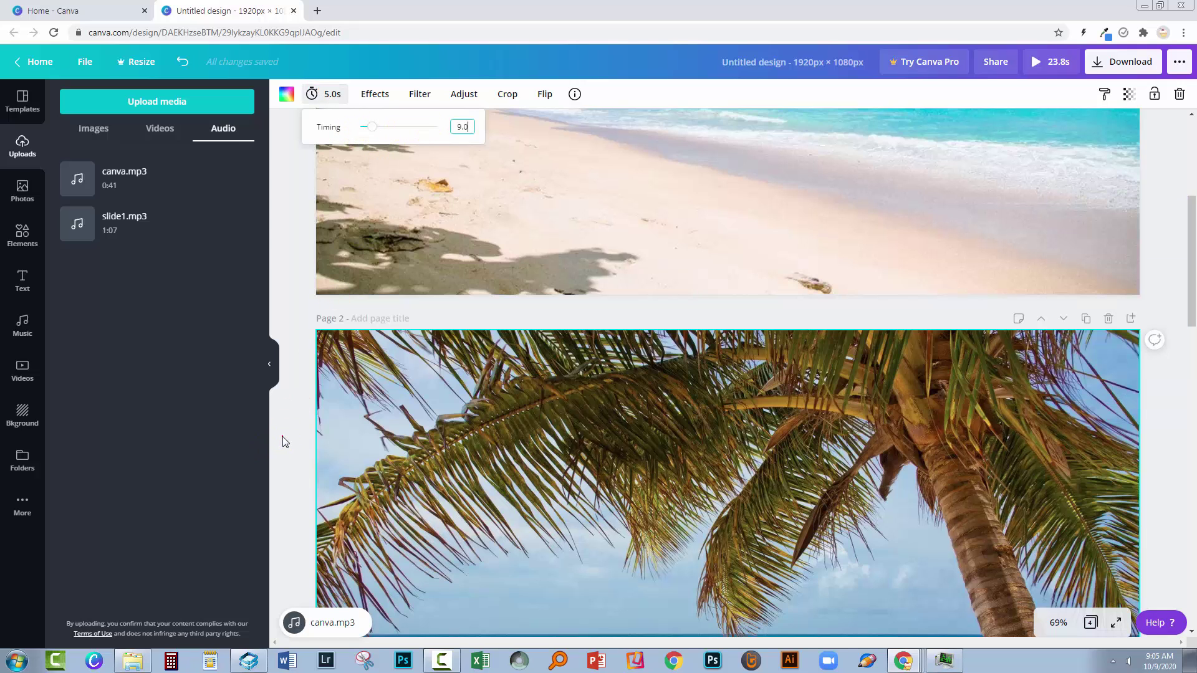
click(283, 439)
scroll(405, 495, down, 5)
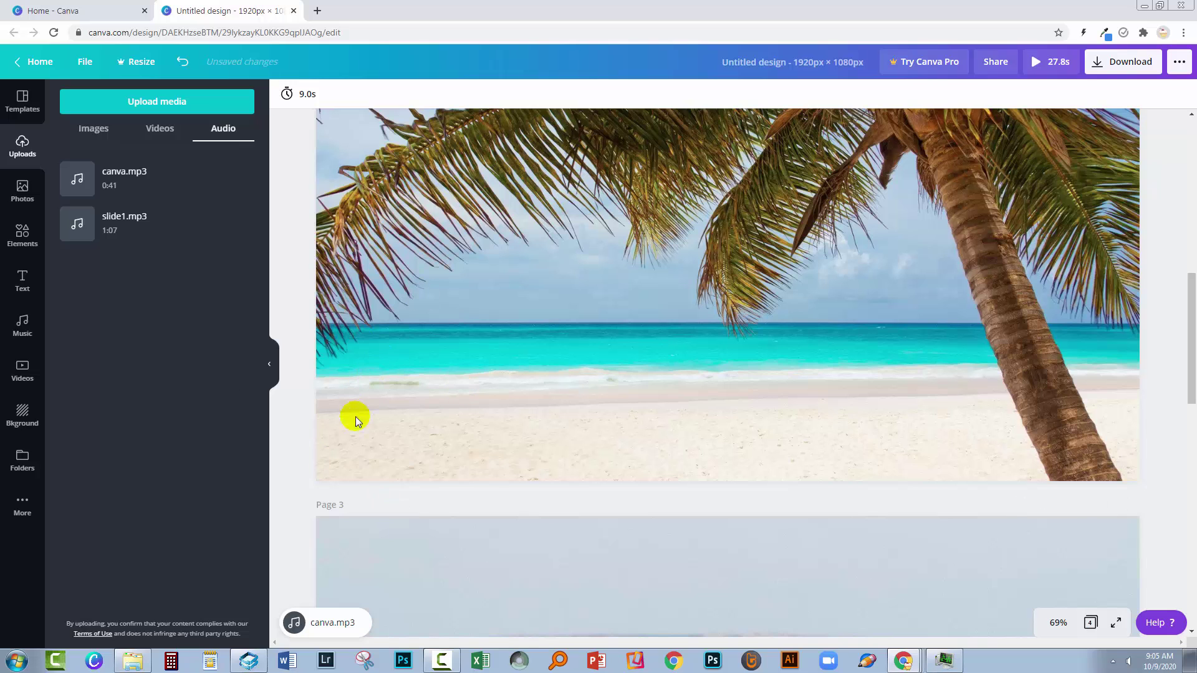
Set page 3's duration to 10 seconds and reselect the canva.mp3 narration track.
click(395, 593)
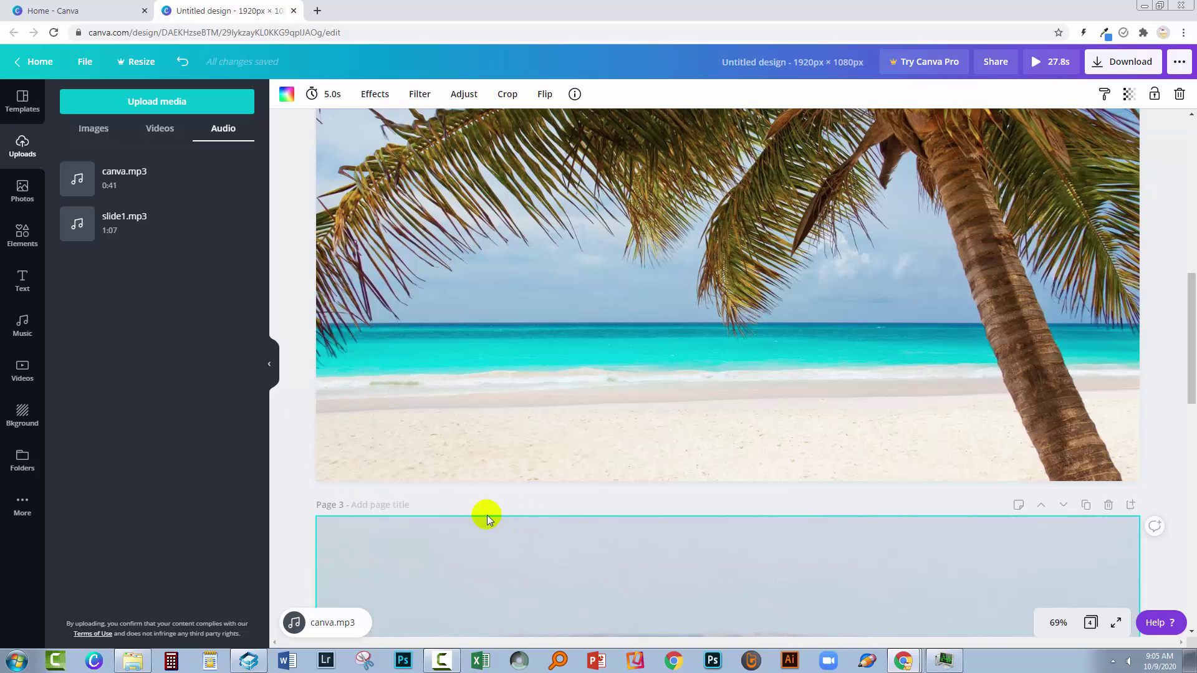
scroll(487, 519, up, 10)
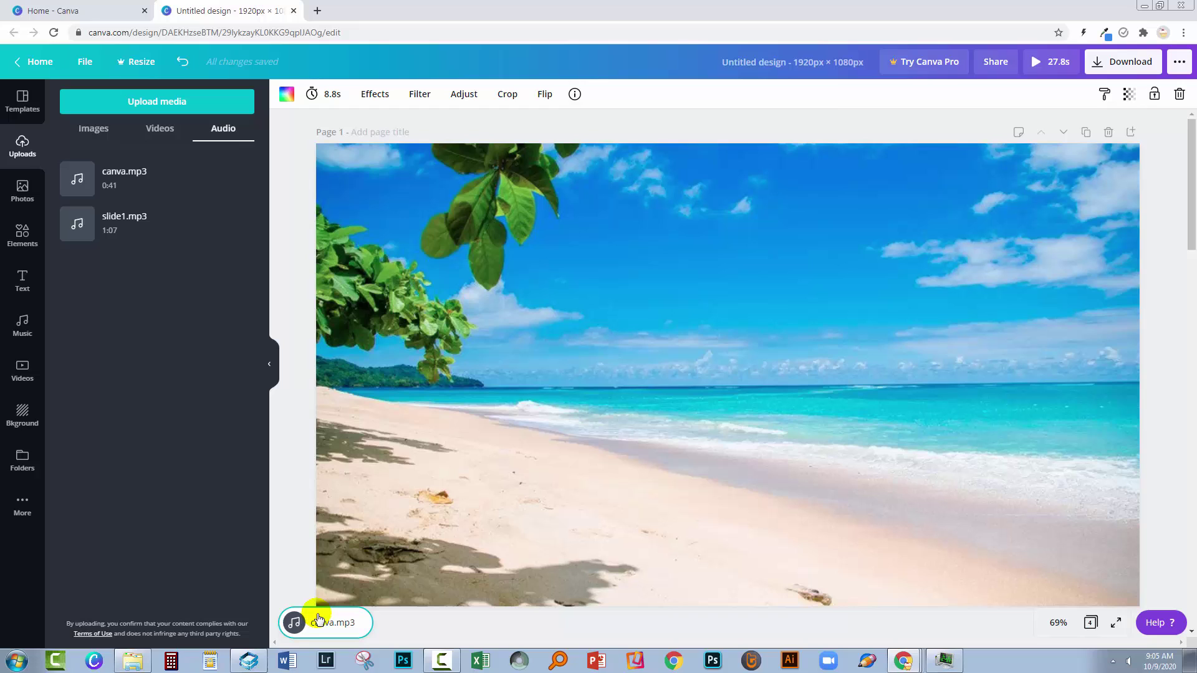
click(319, 619)
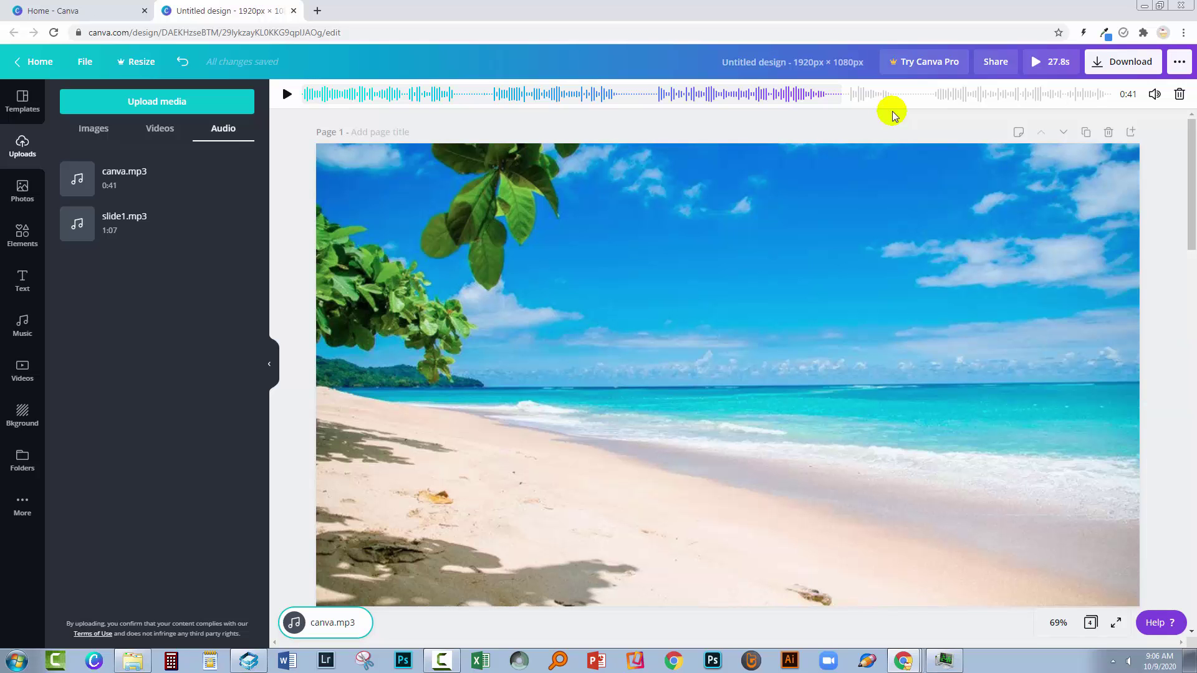
scroll(406, 428, down, 7)
scroll(439, 507, down, 7)
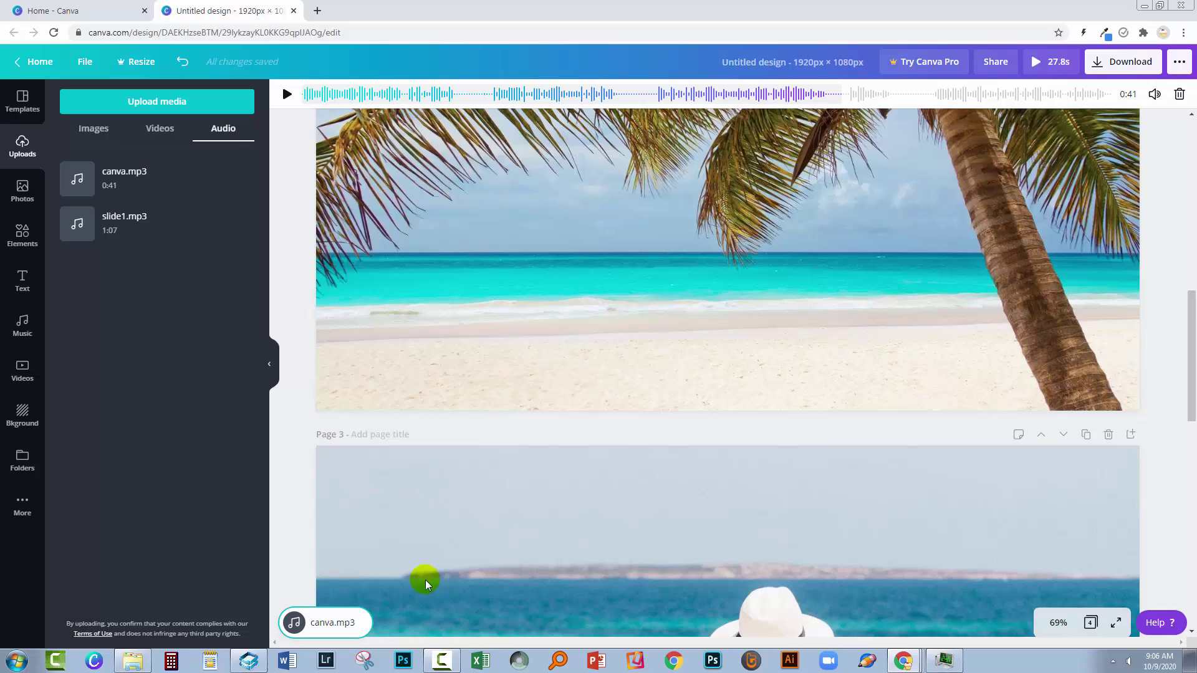
click(343, 343)
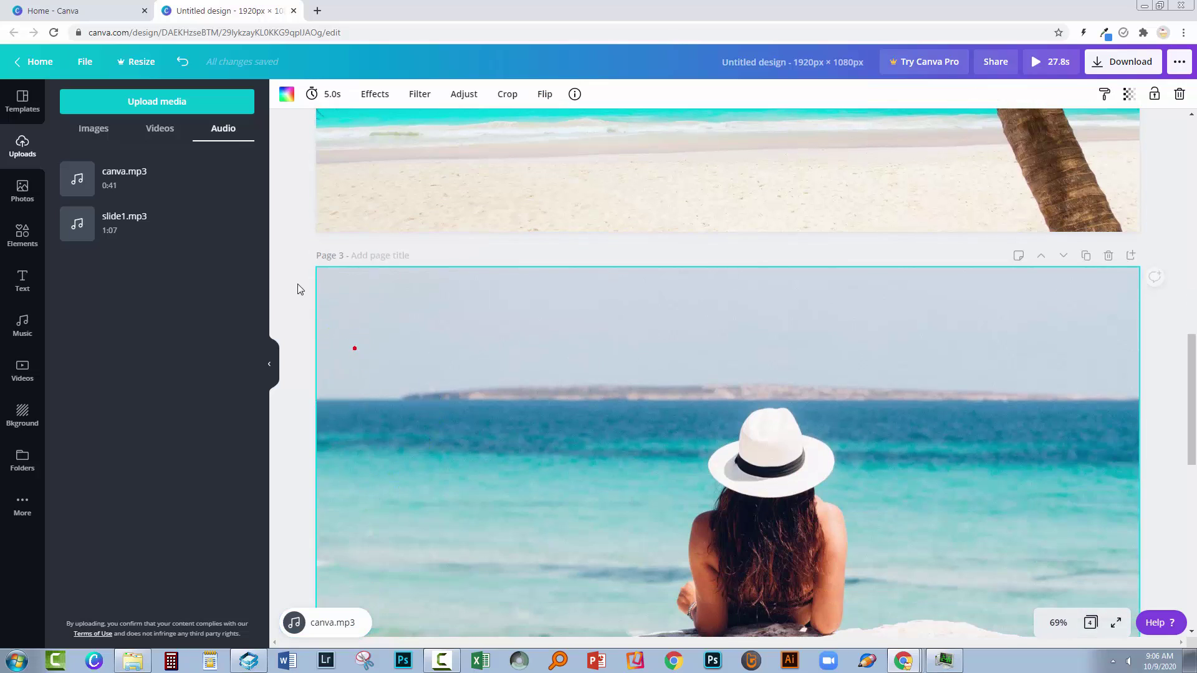
click(321, 93)
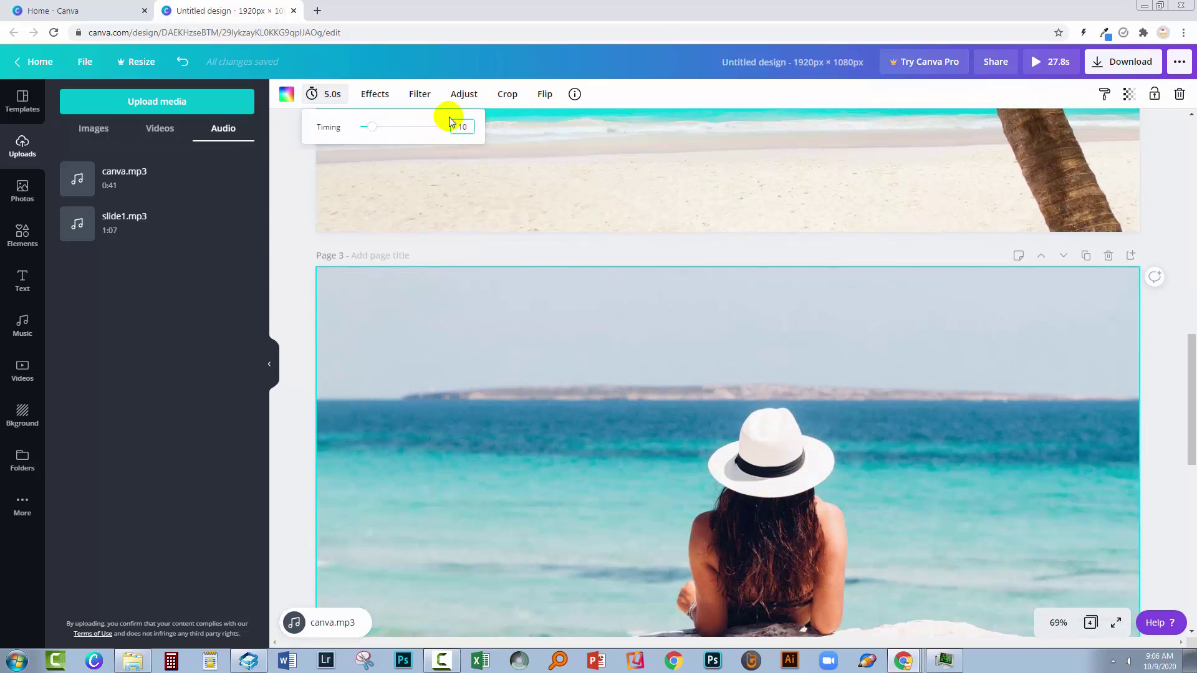
text(10)
key(Return)
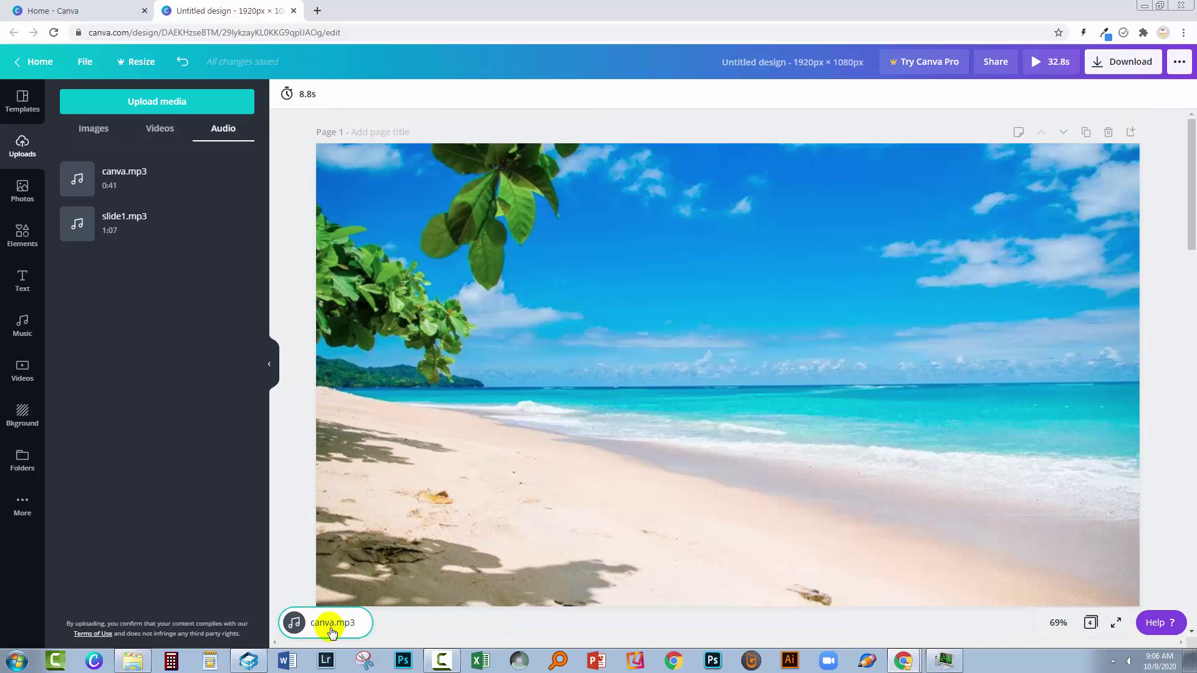
click(330, 622)
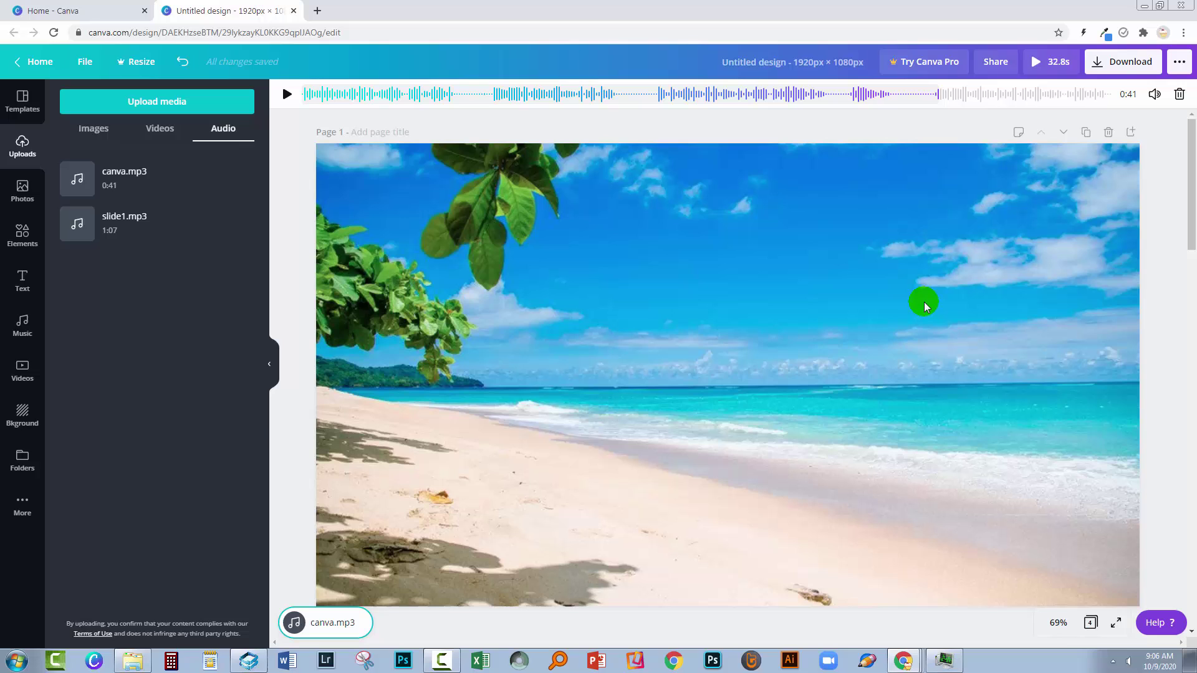
Bring up the Online Voice Recorder window, then the FreeConvert MP3 to MP4 converter window.
click(903, 661)
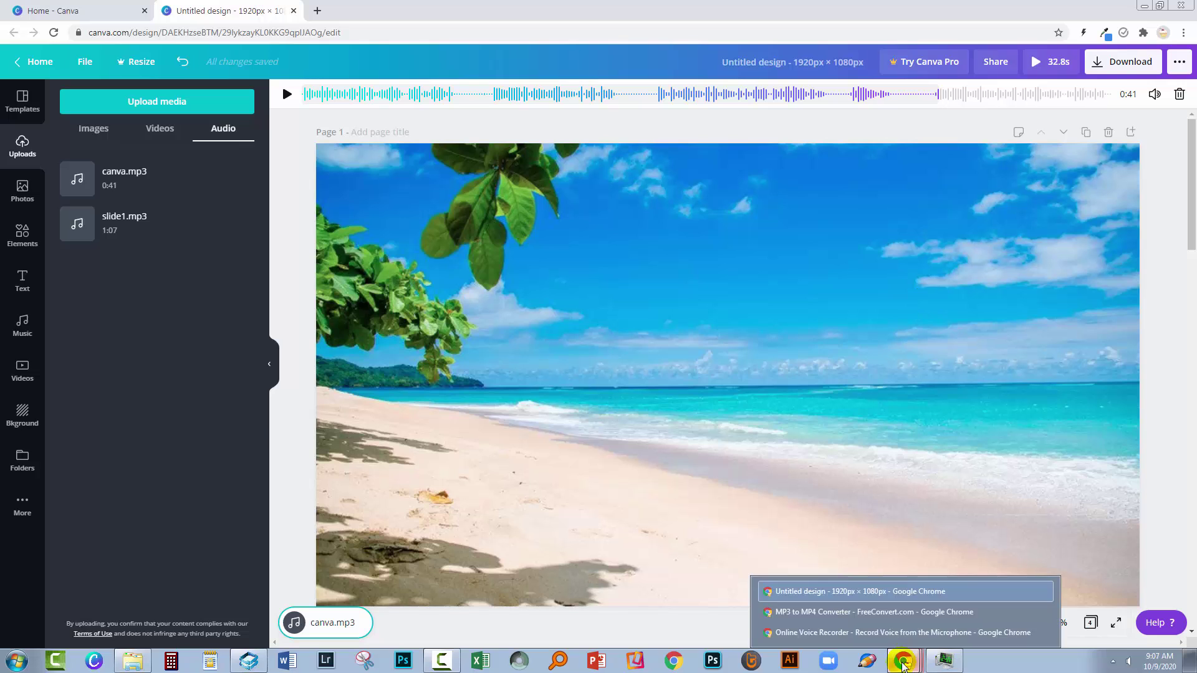
click(883, 634)
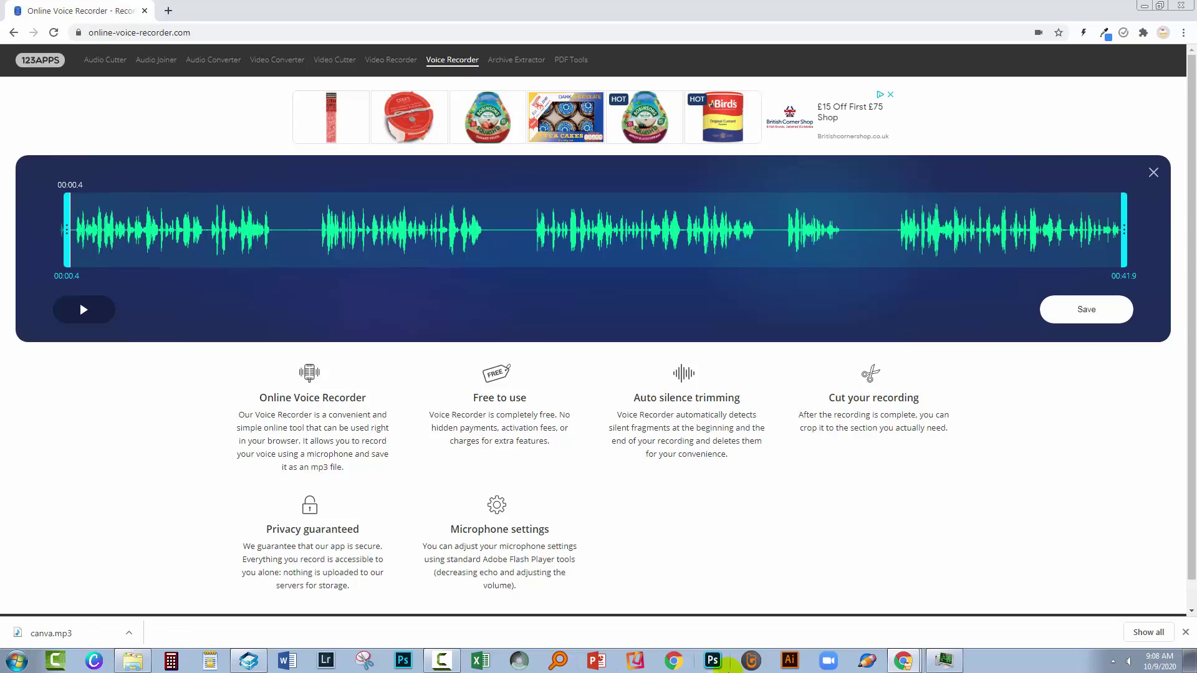
mouse_move(909, 648)
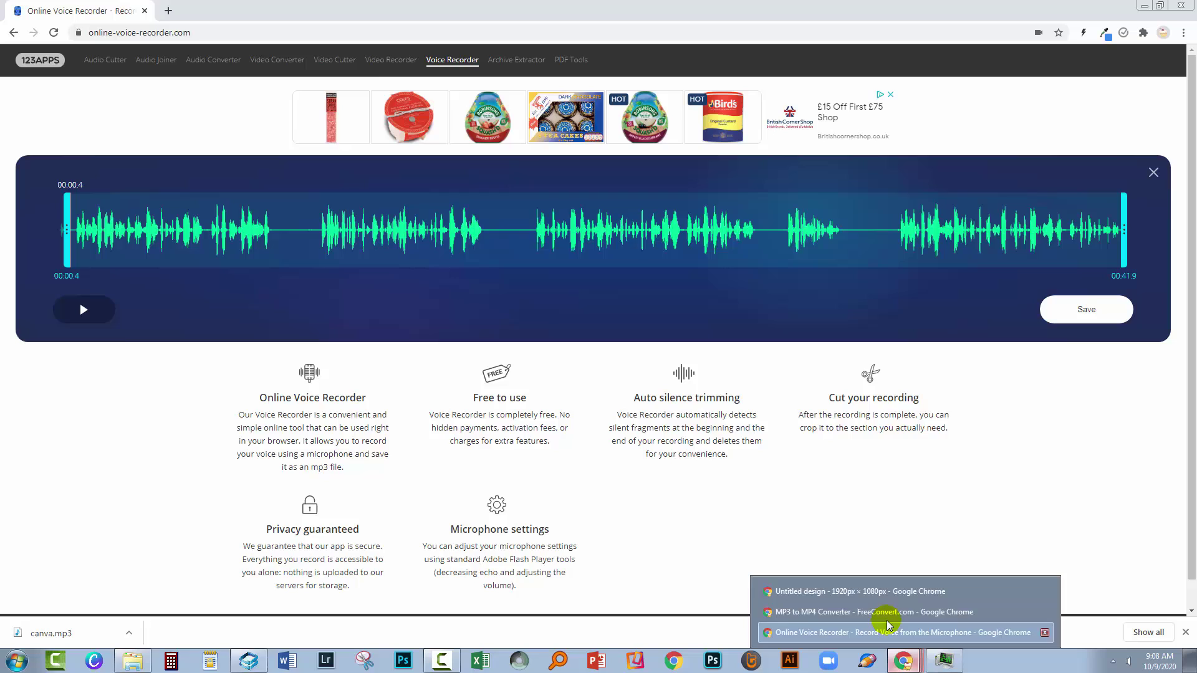
click(873, 611)
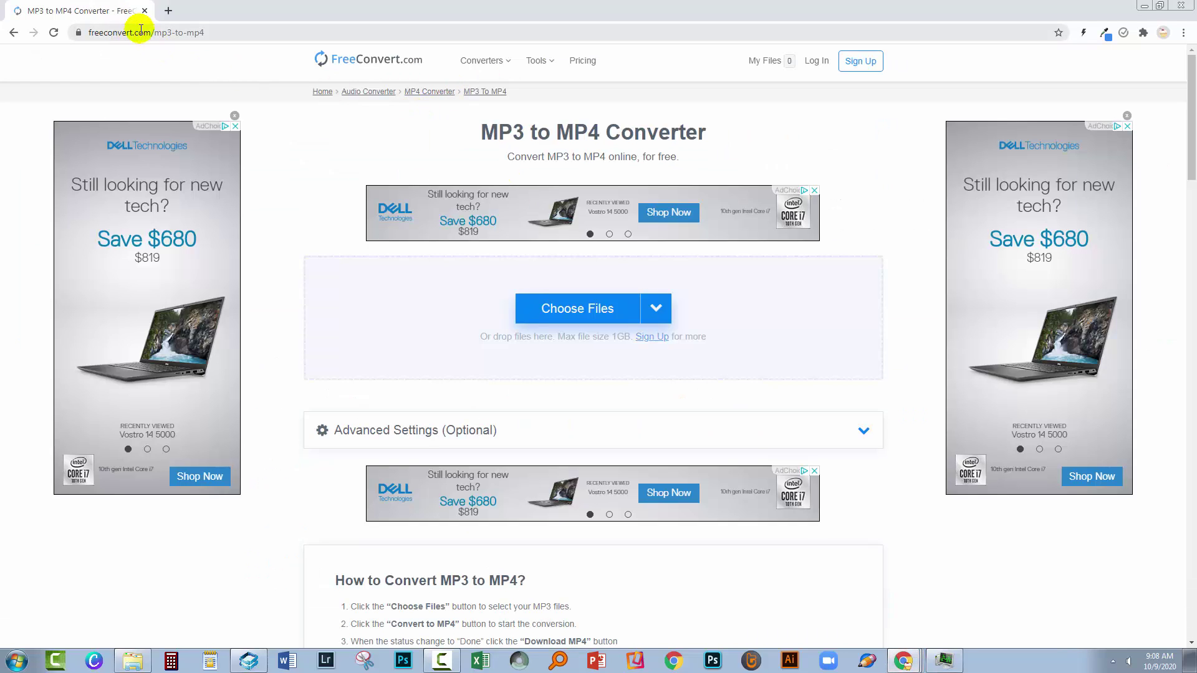
Load canva.mp3 from Downloads into the FreeConvert converter.
click(604, 321)
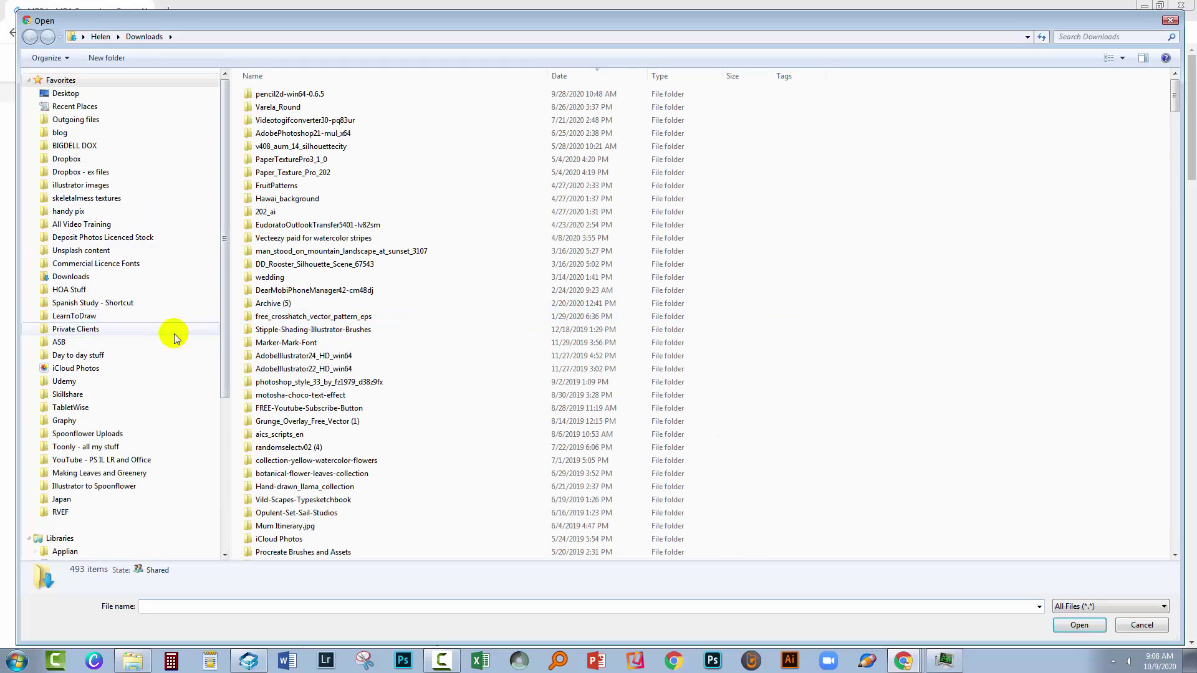
click(73, 277)
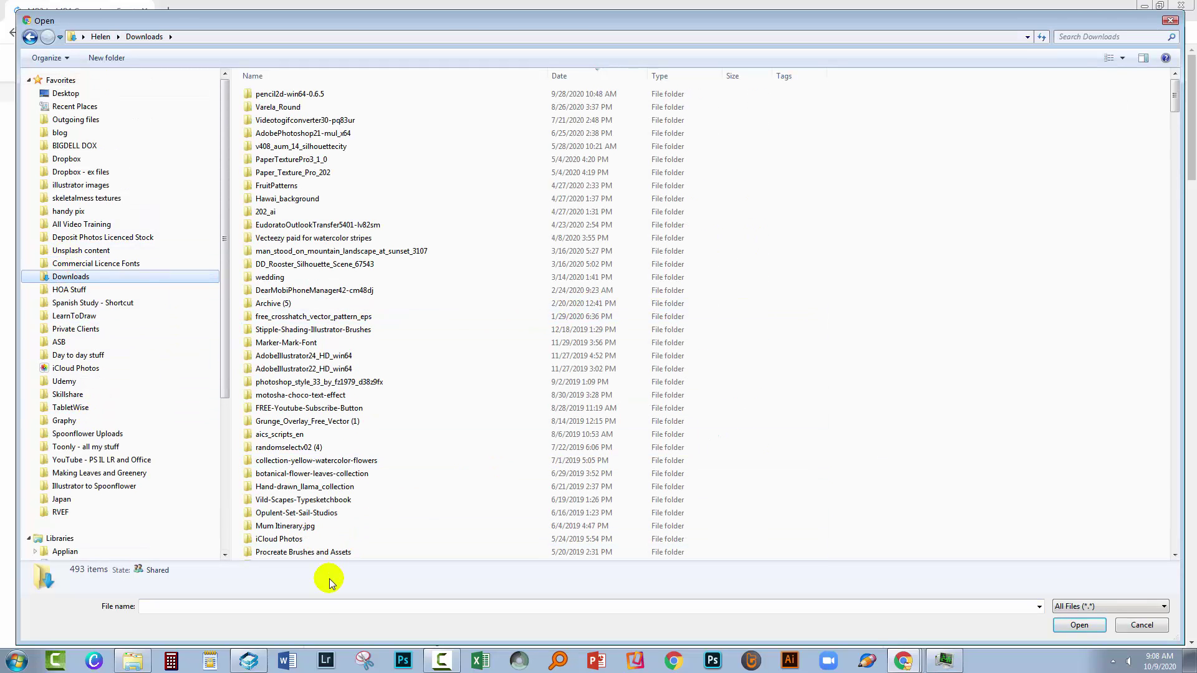
click(303, 606)
text(c)
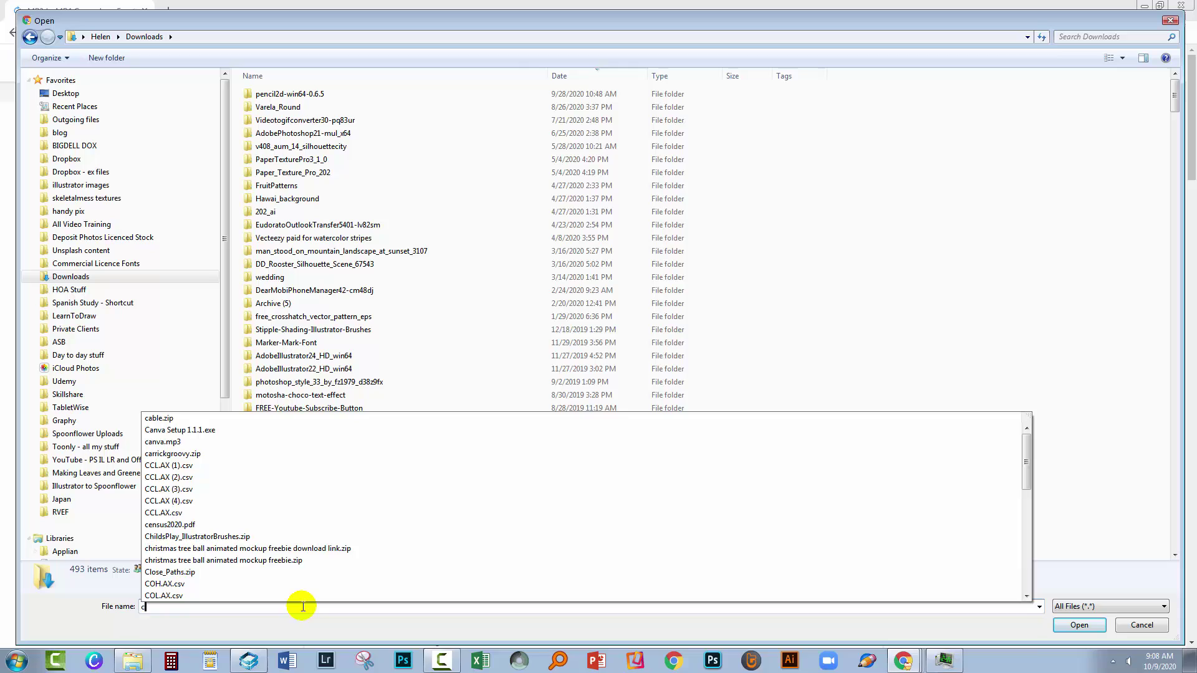
text(anva)
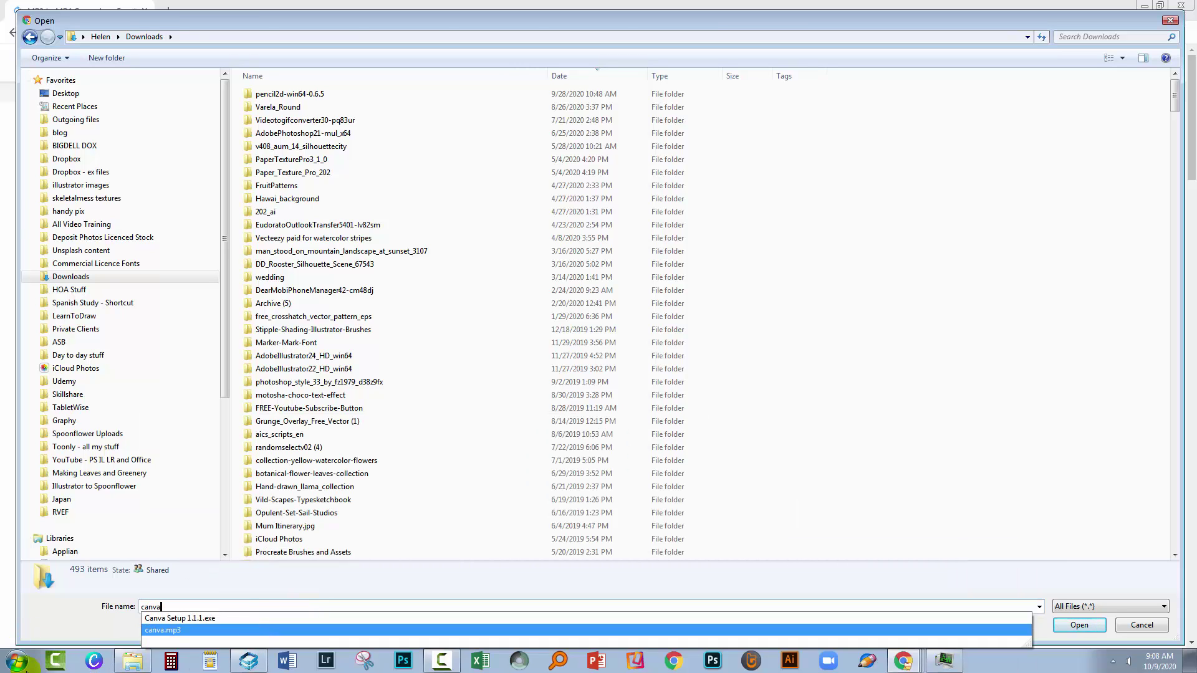
click(149, 631)
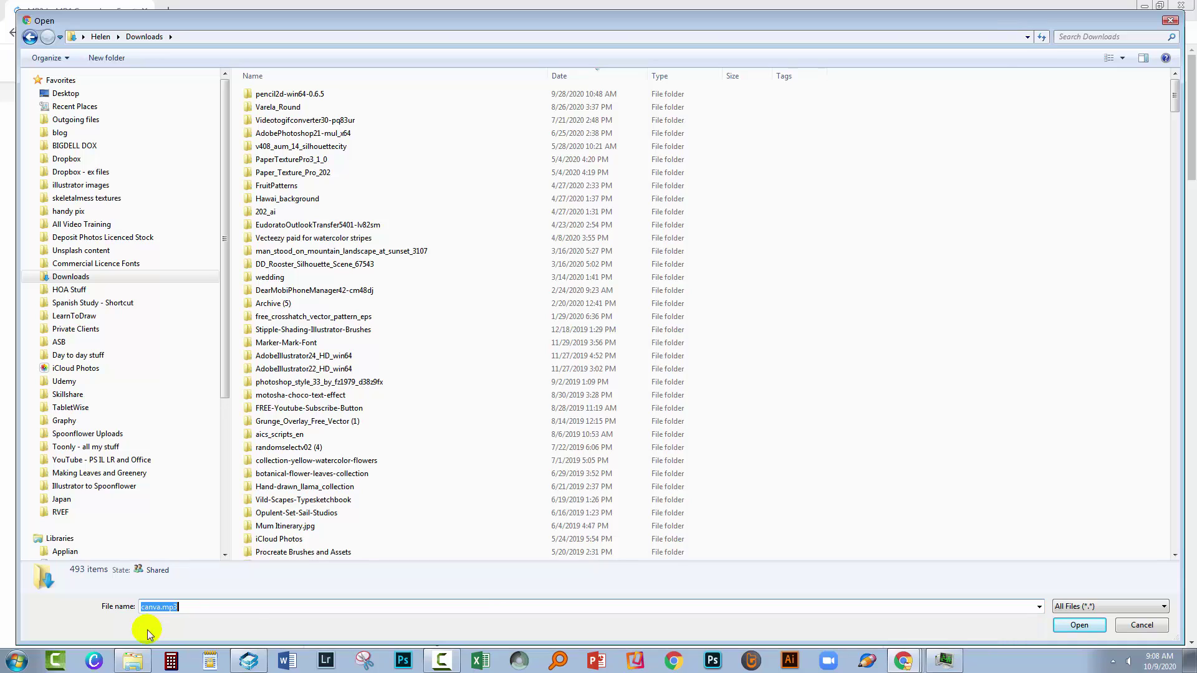
click(1073, 625)
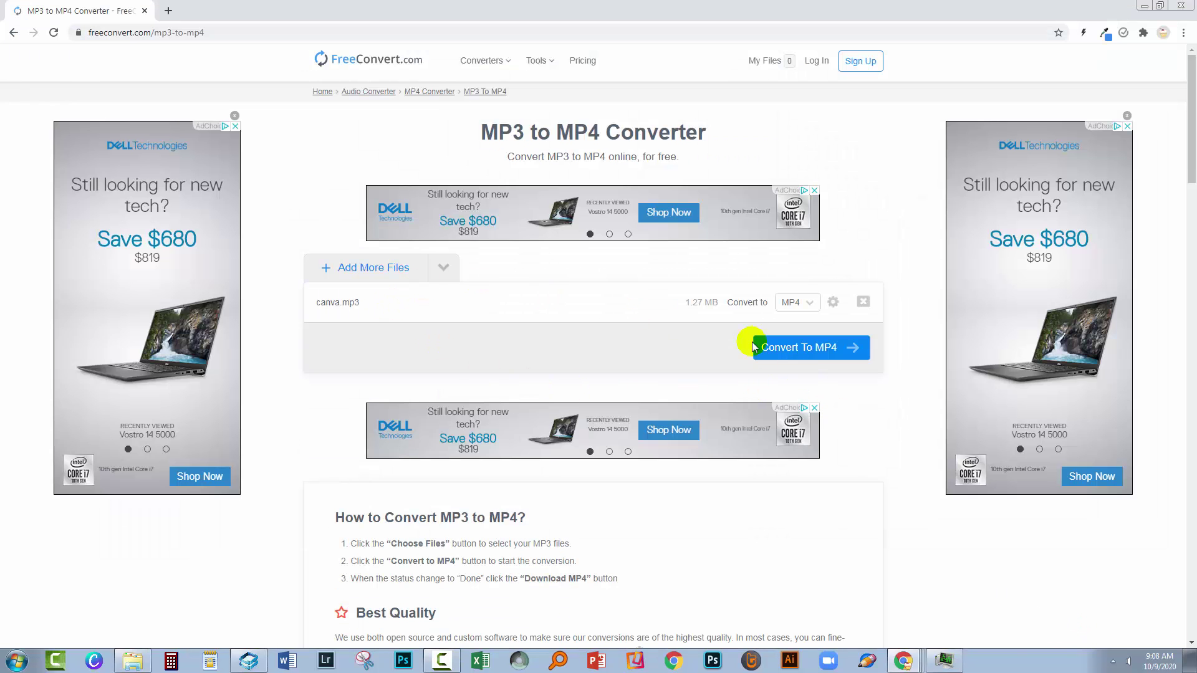
Convert it to MP4 and save canva.mp4 into Downloads.
click(798, 303)
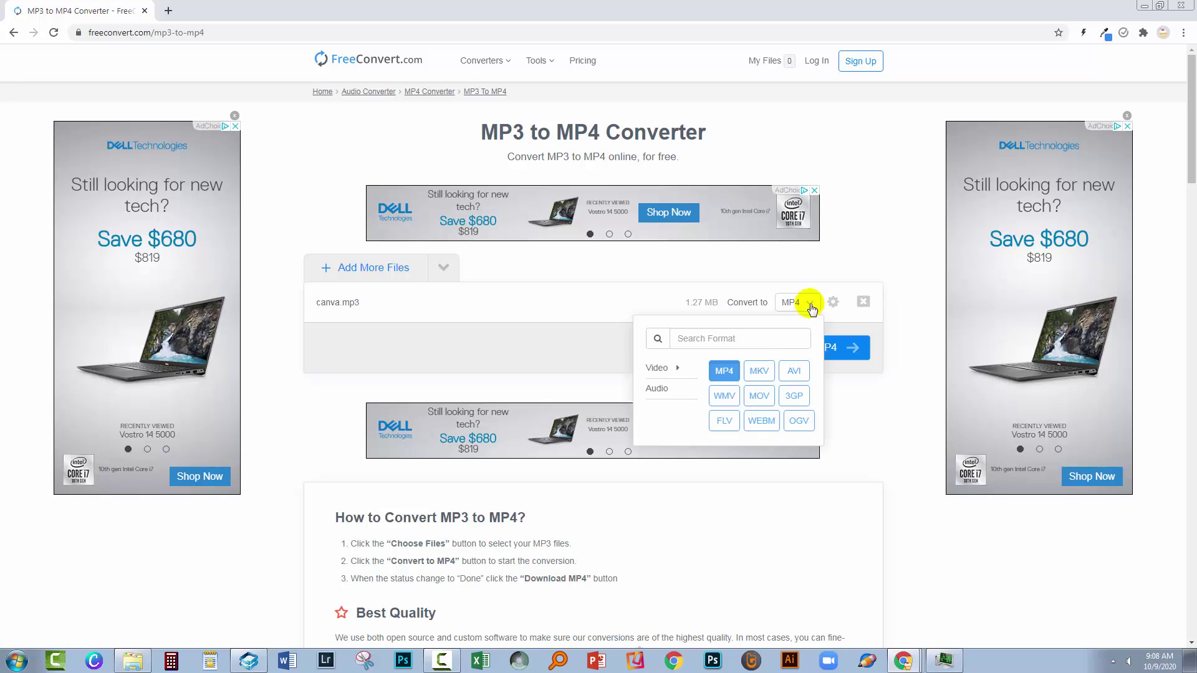
click(733, 368)
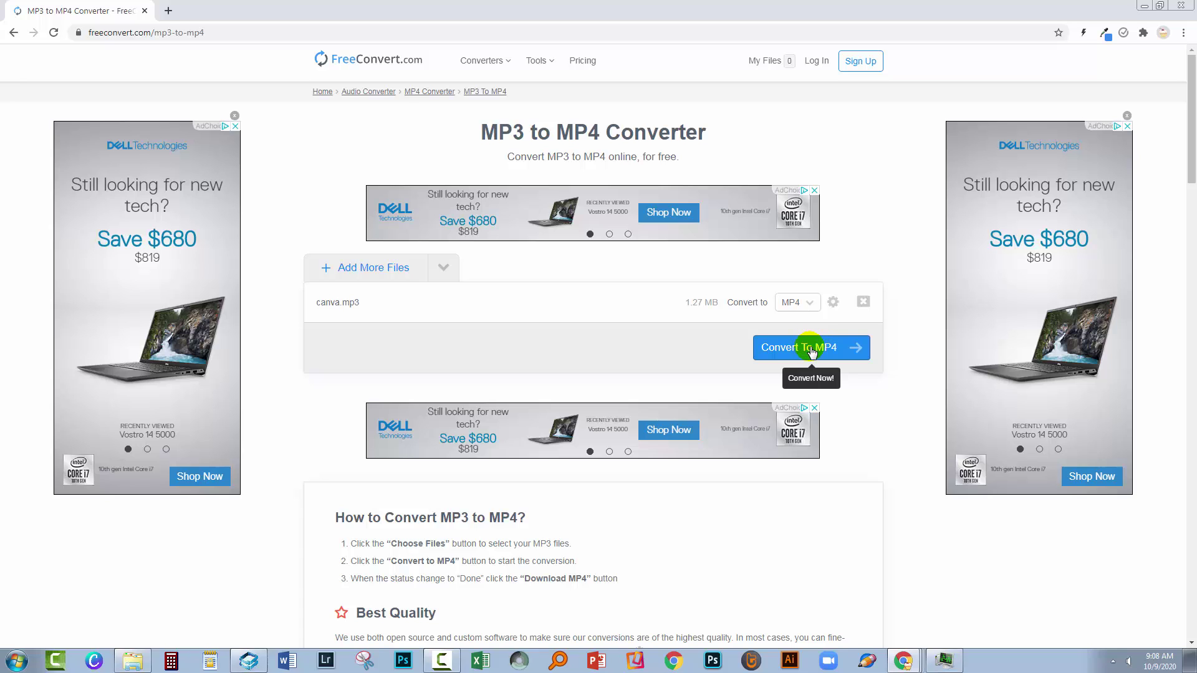
click(811, 349)
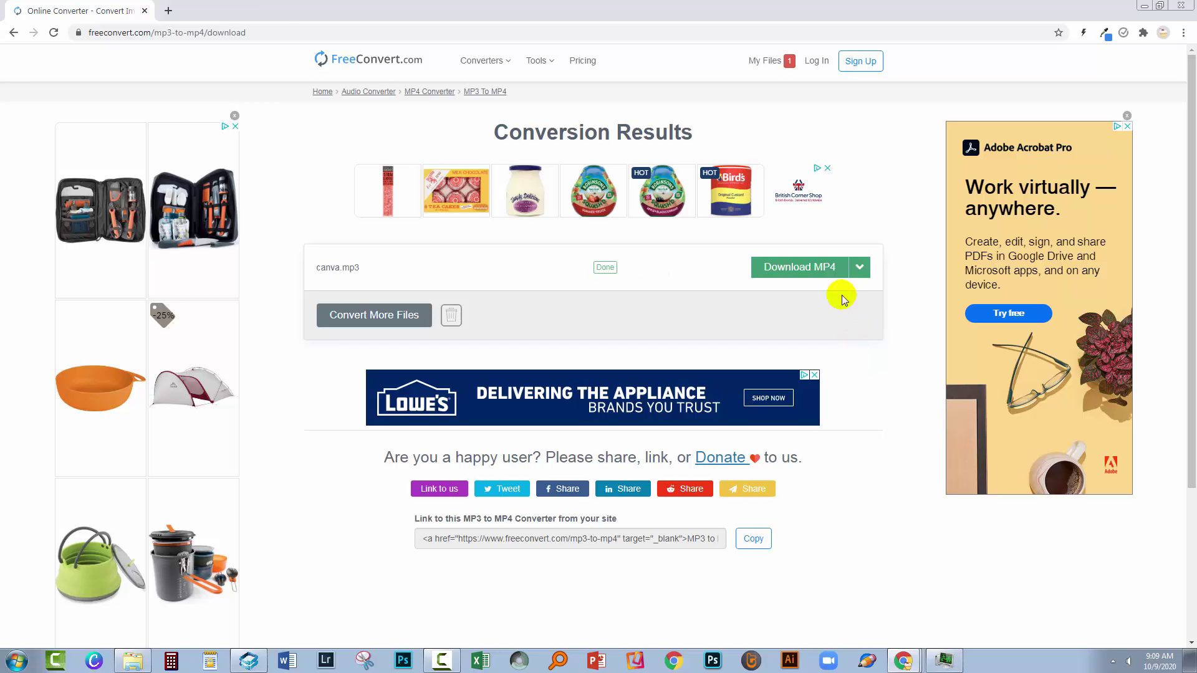
click(829, 268)
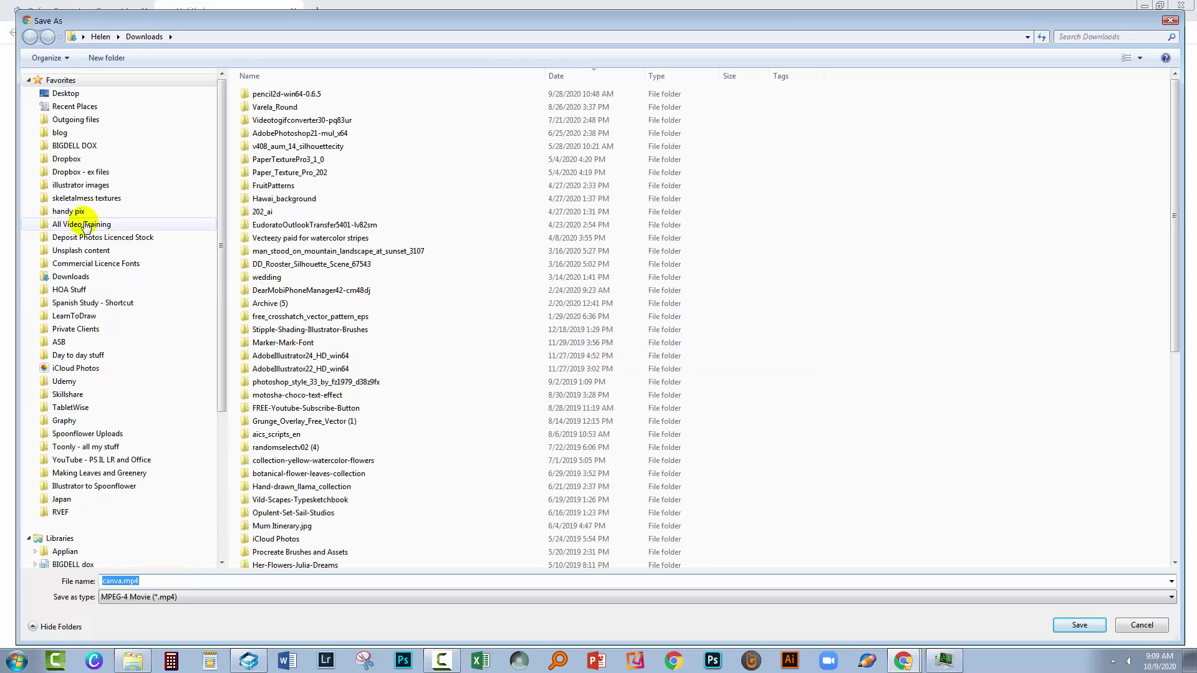
click(1071, 626)
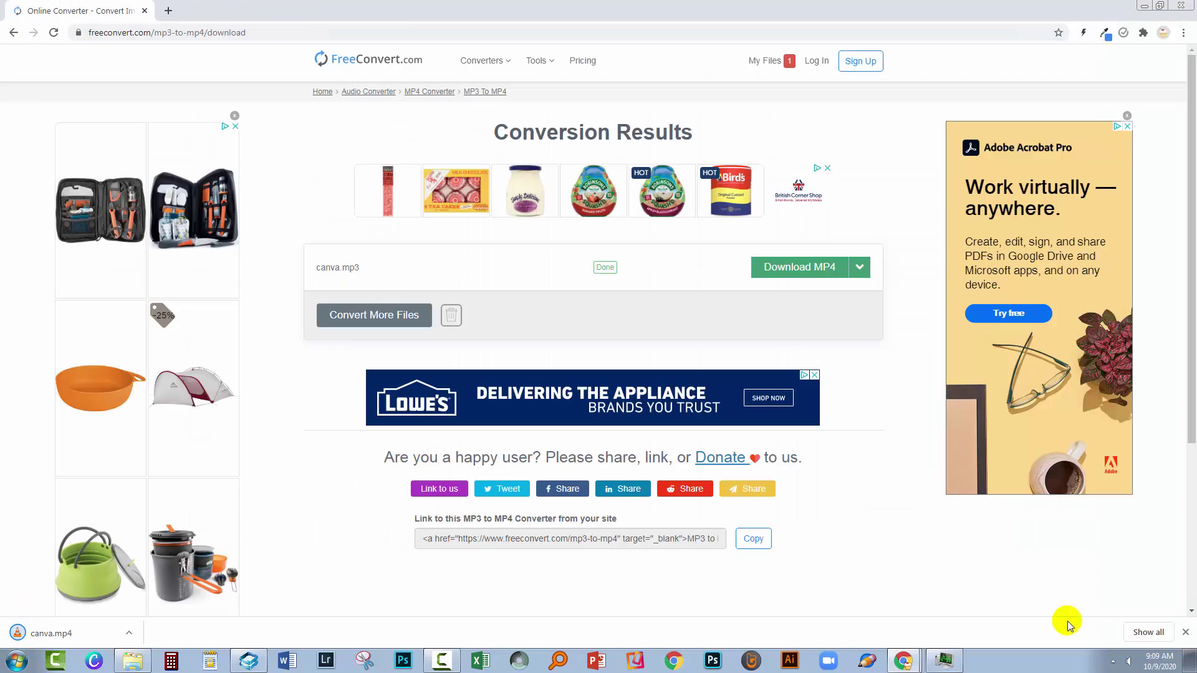
click(128, 635)
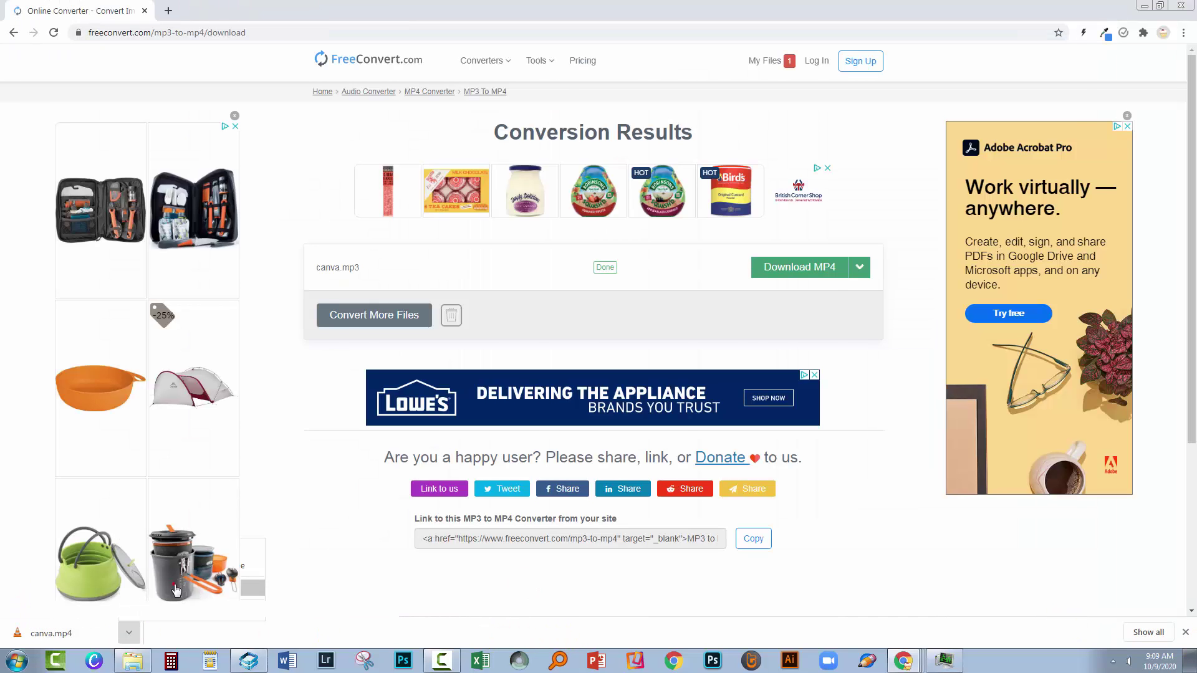
Make a duplicate of canva.mp4 in the Downloads folder, then return to FreeConvert.
click(156, 583)
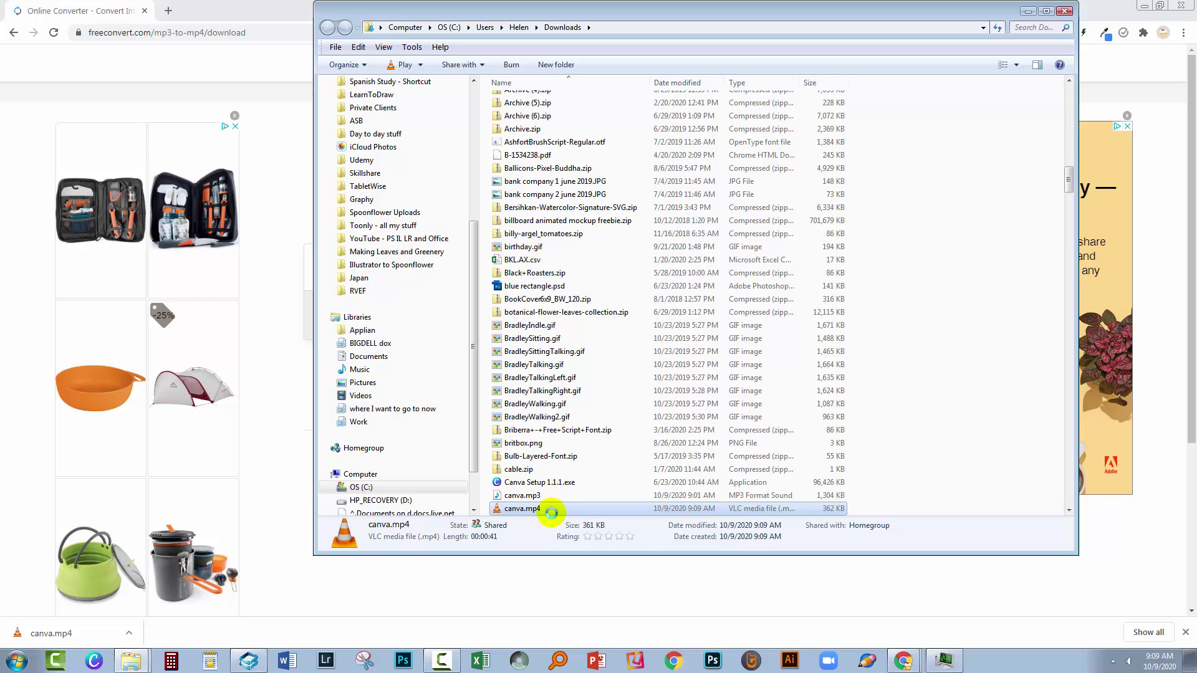
right_click(536, 506)
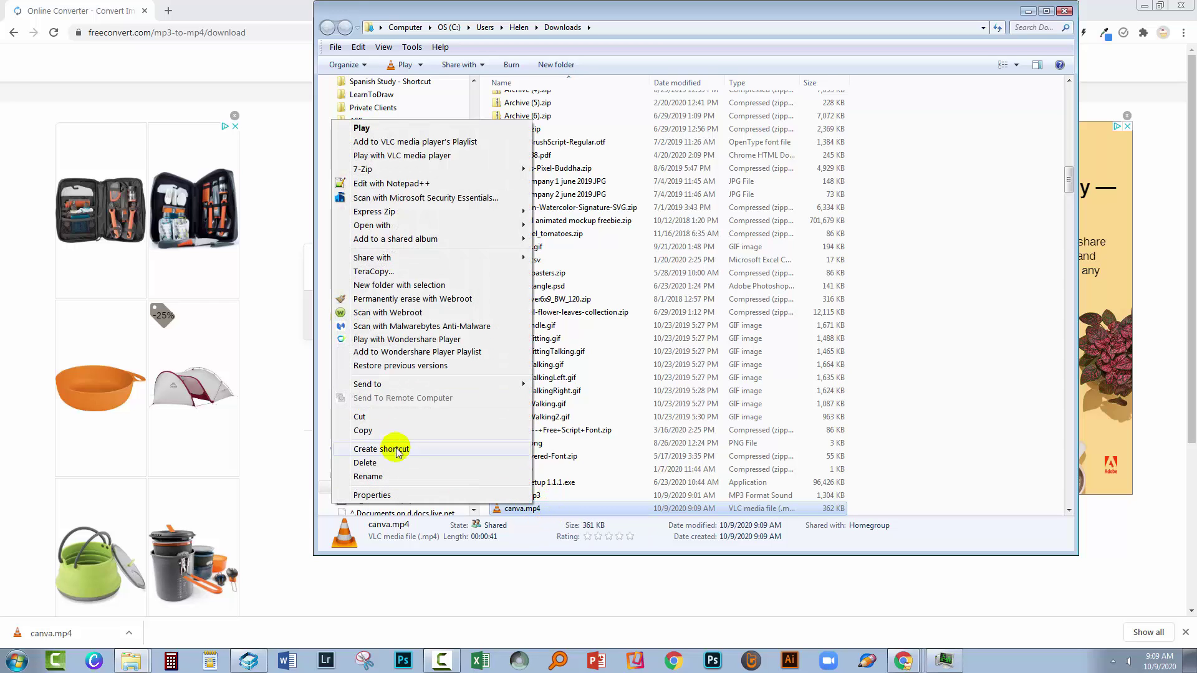
click(436, 460)
right_click(876, 491)
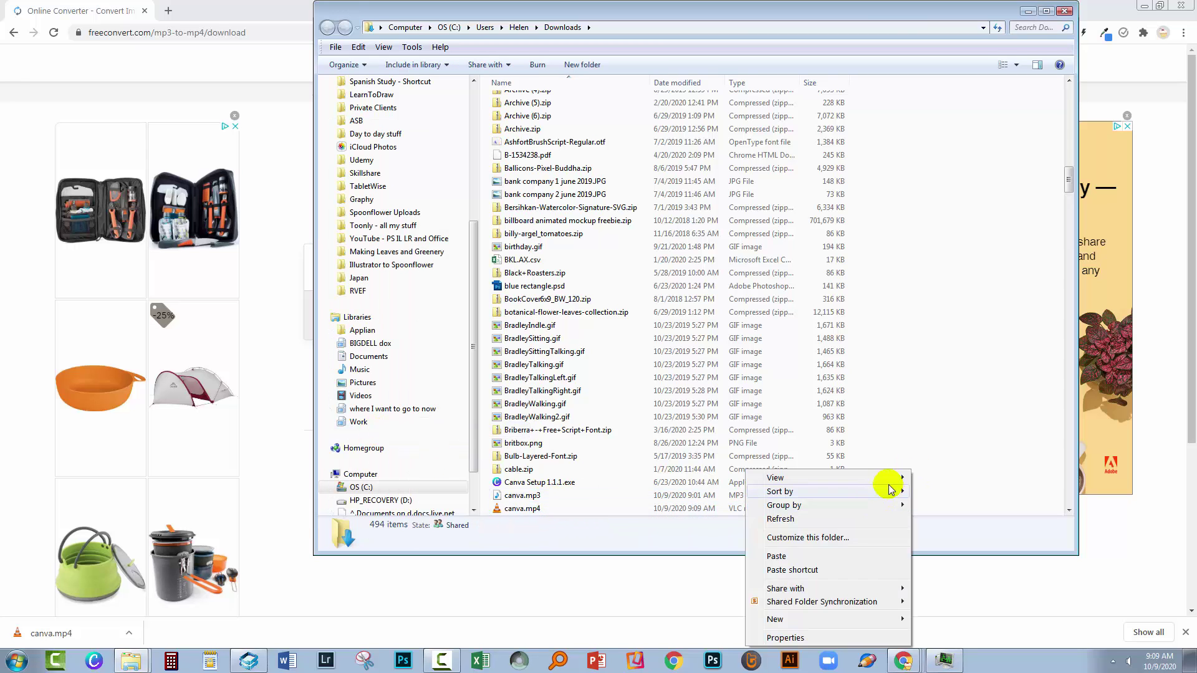
click(775, 551)
click(828, 599)
click(828, 549)
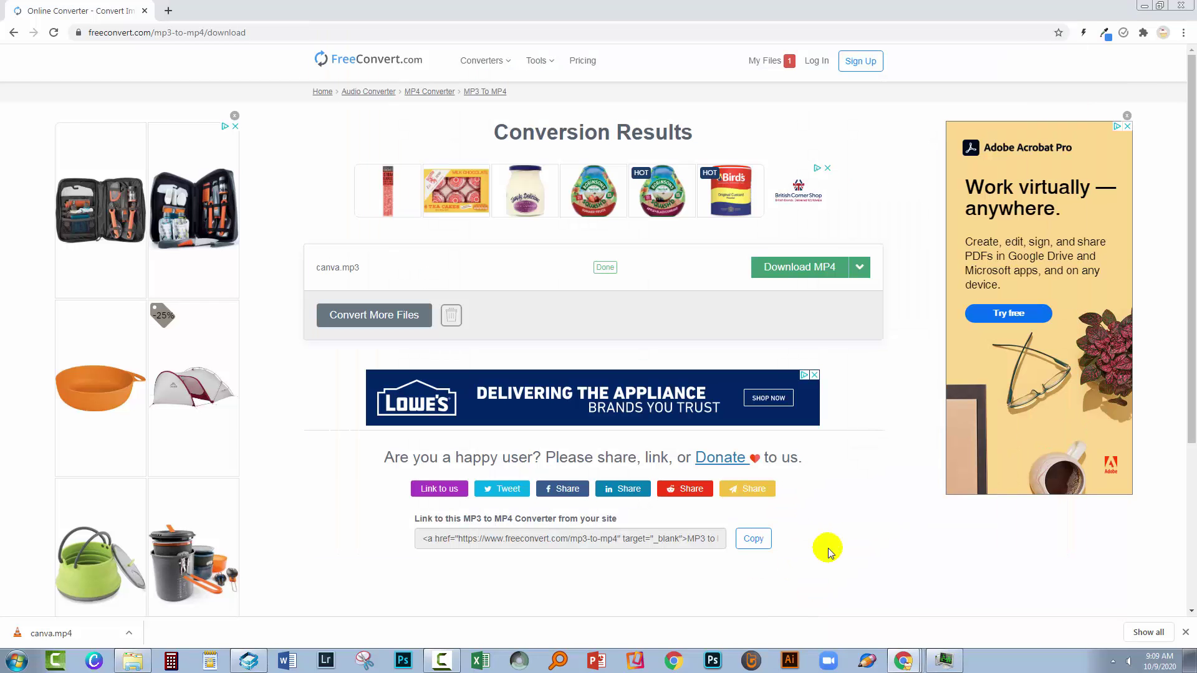
Delete the canva.mp3 audio track from the Canva beach design.
mouse_move(900, 651)
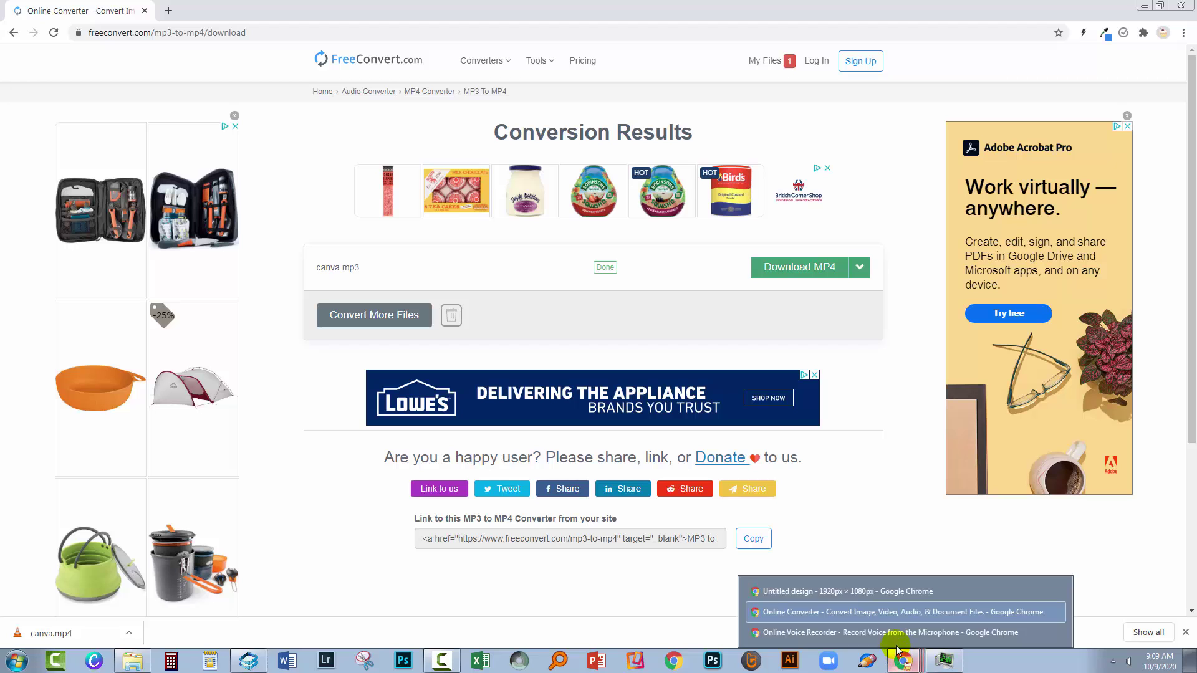
click(860, 591)
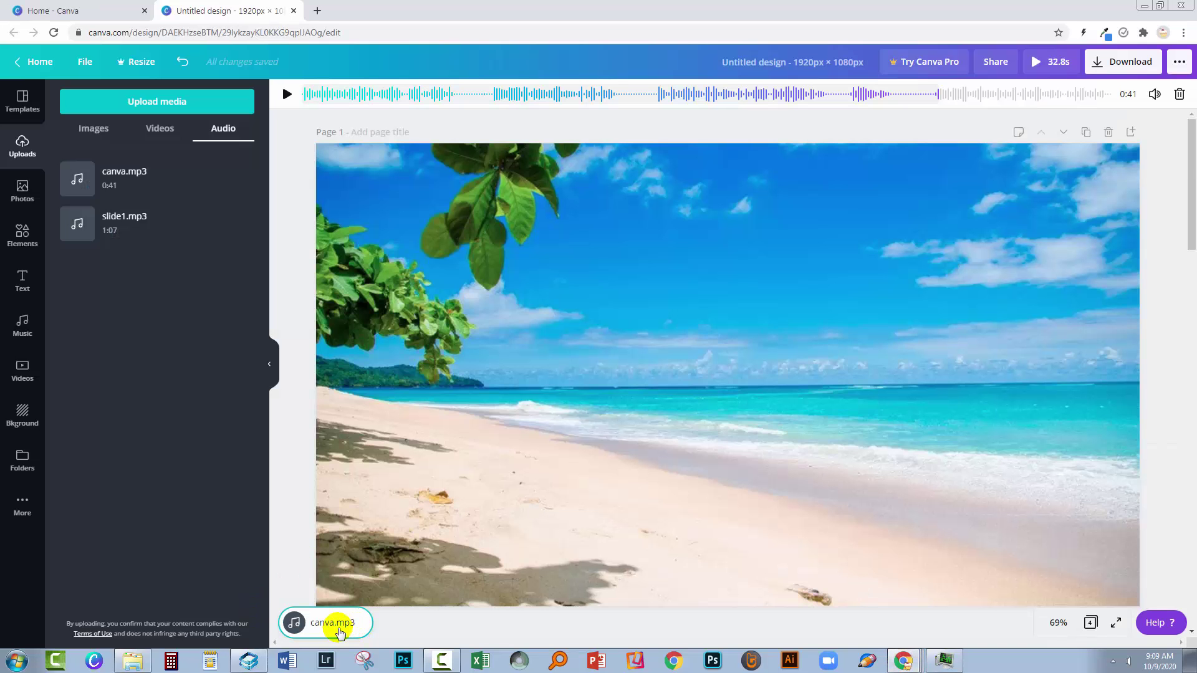
click(1179, 94)
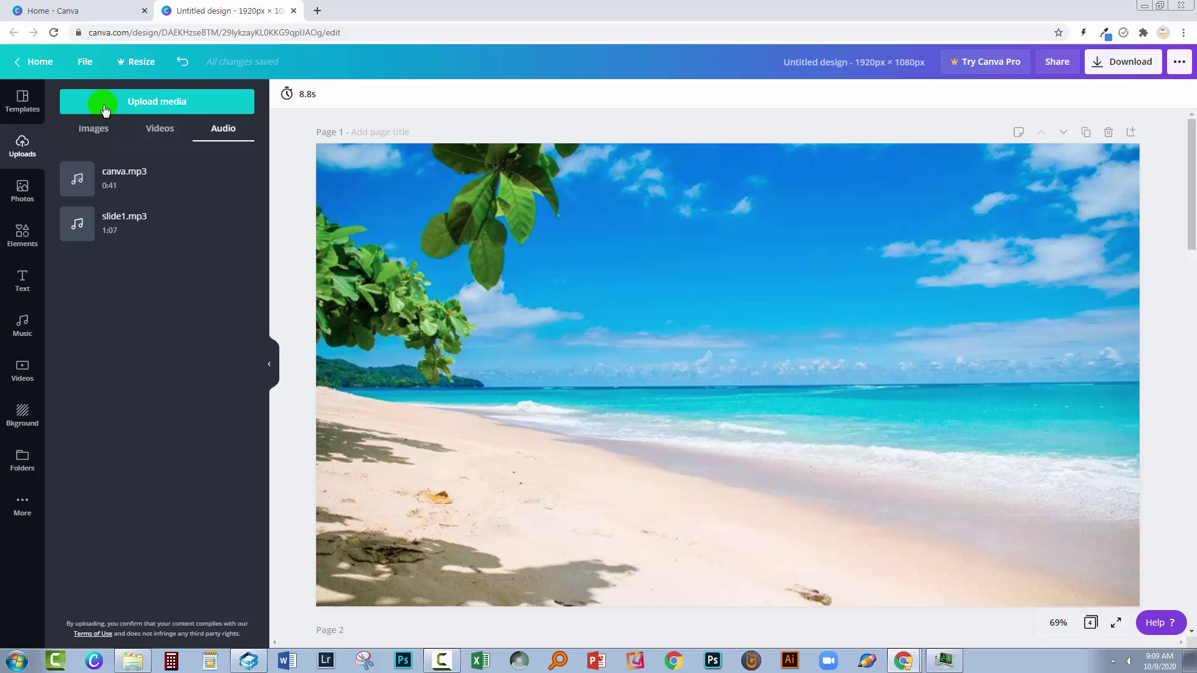
Upload 'canva - Copy.mp4' and canva.mp4 from the computer to Canva's videos.
click(160, 134)
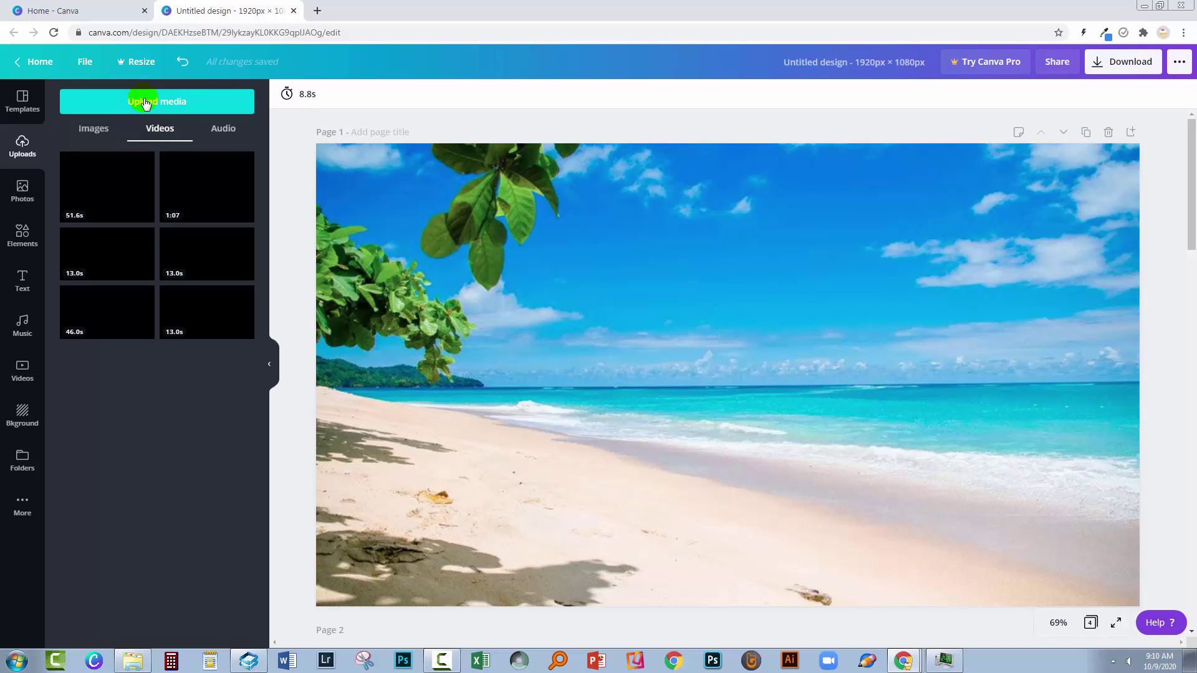
click(150, 102)
click(76, 174)
text(canv)
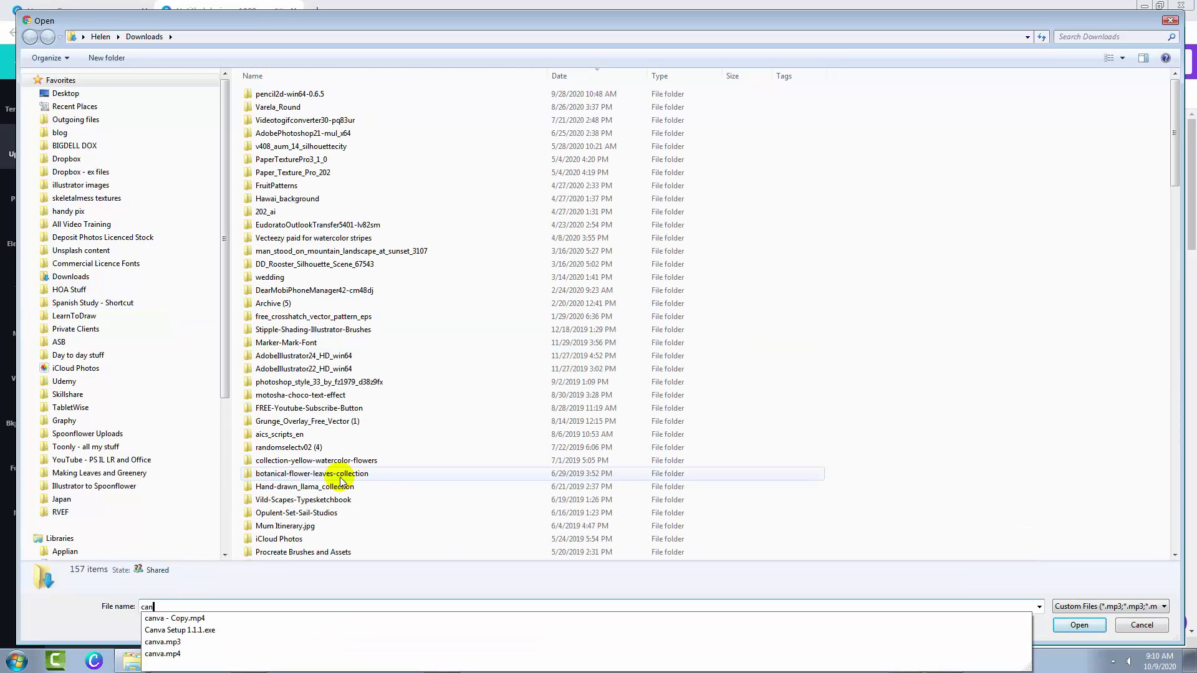
click(181, 618)
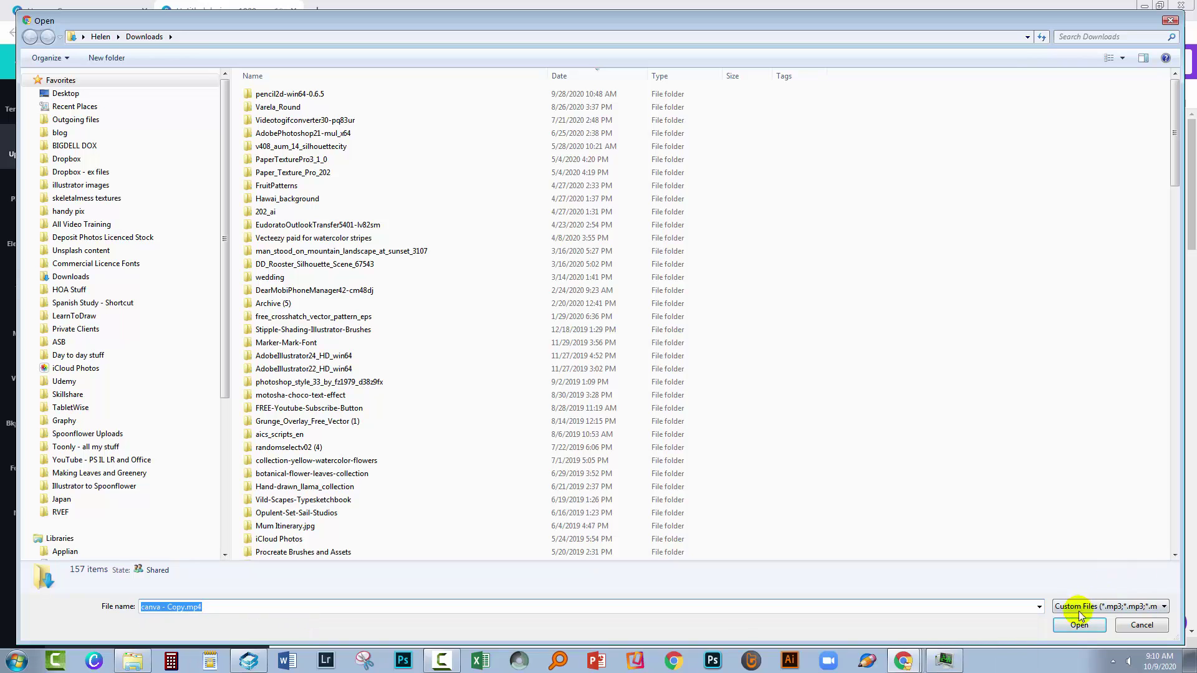
click(1079, 625)
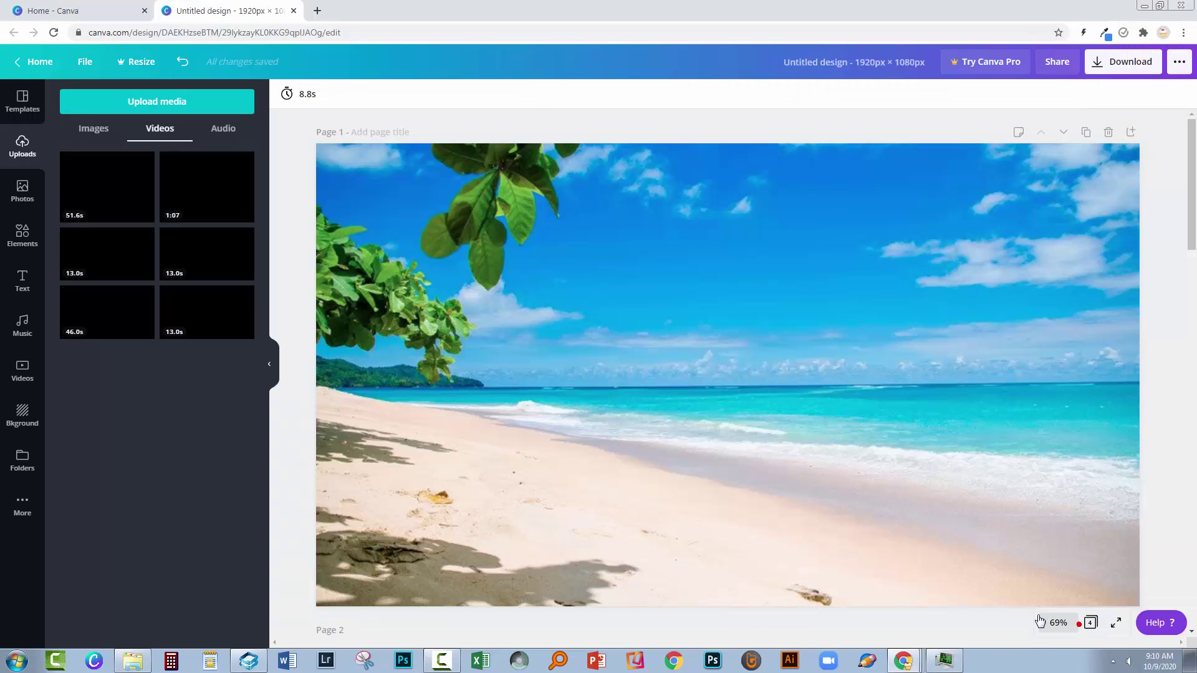
click(150, 106)
click(81, 169)
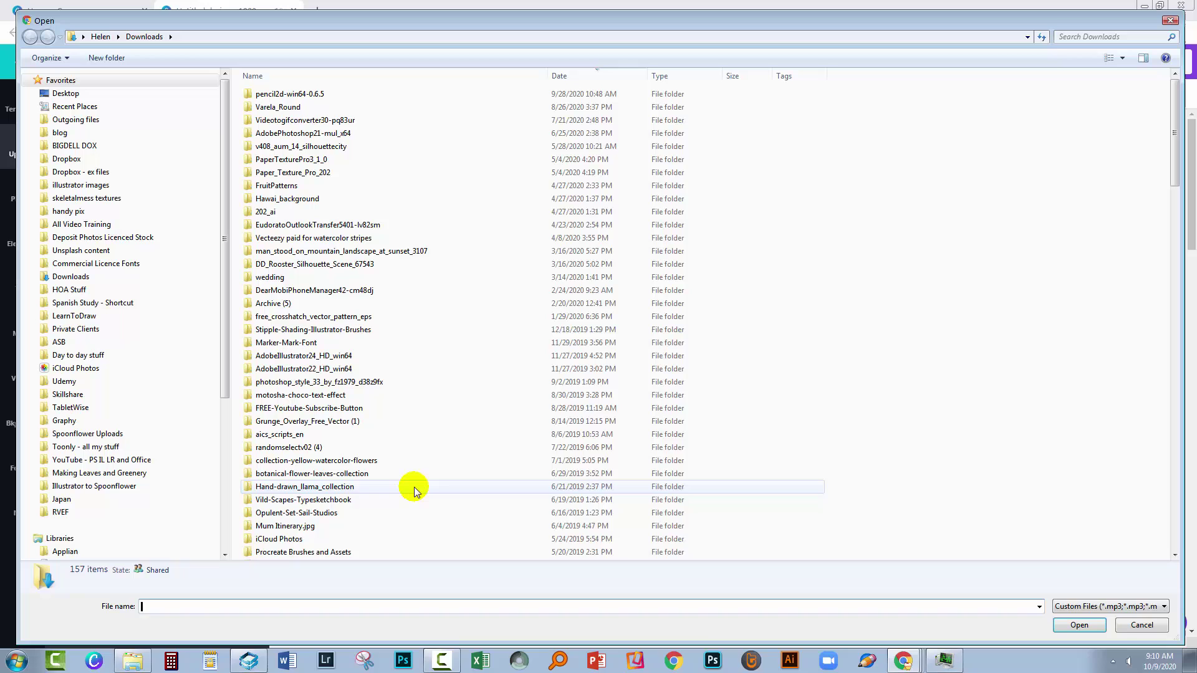
text(can)
click(305, 654)
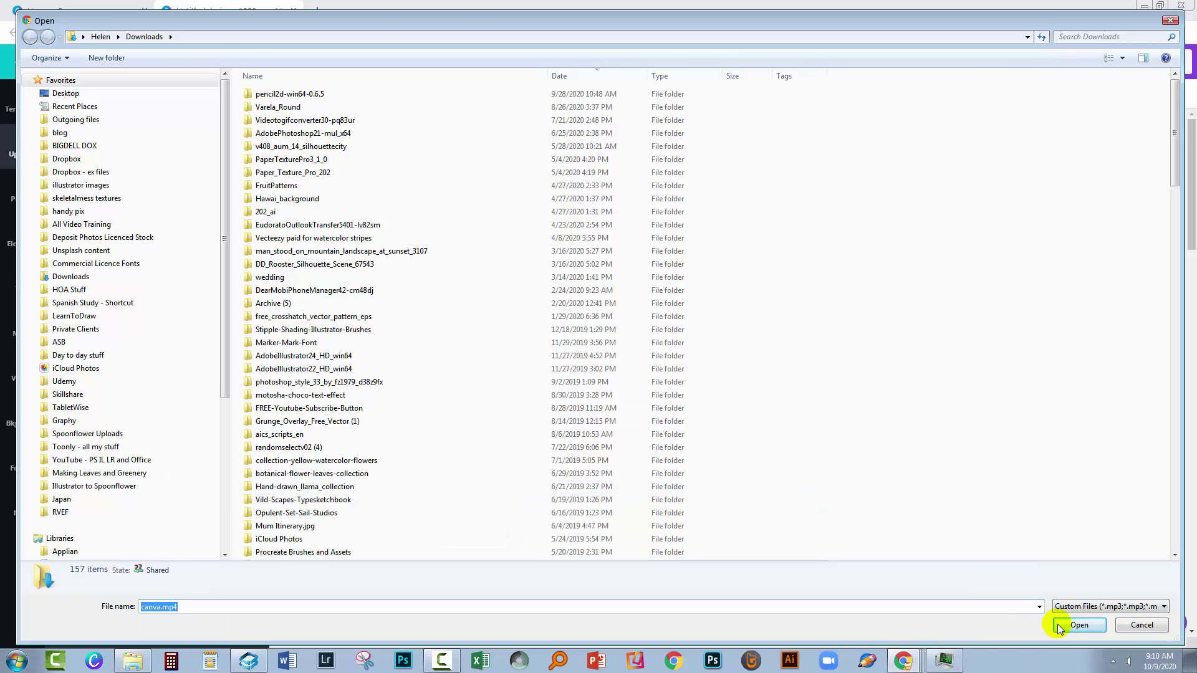
click(1080, 625)
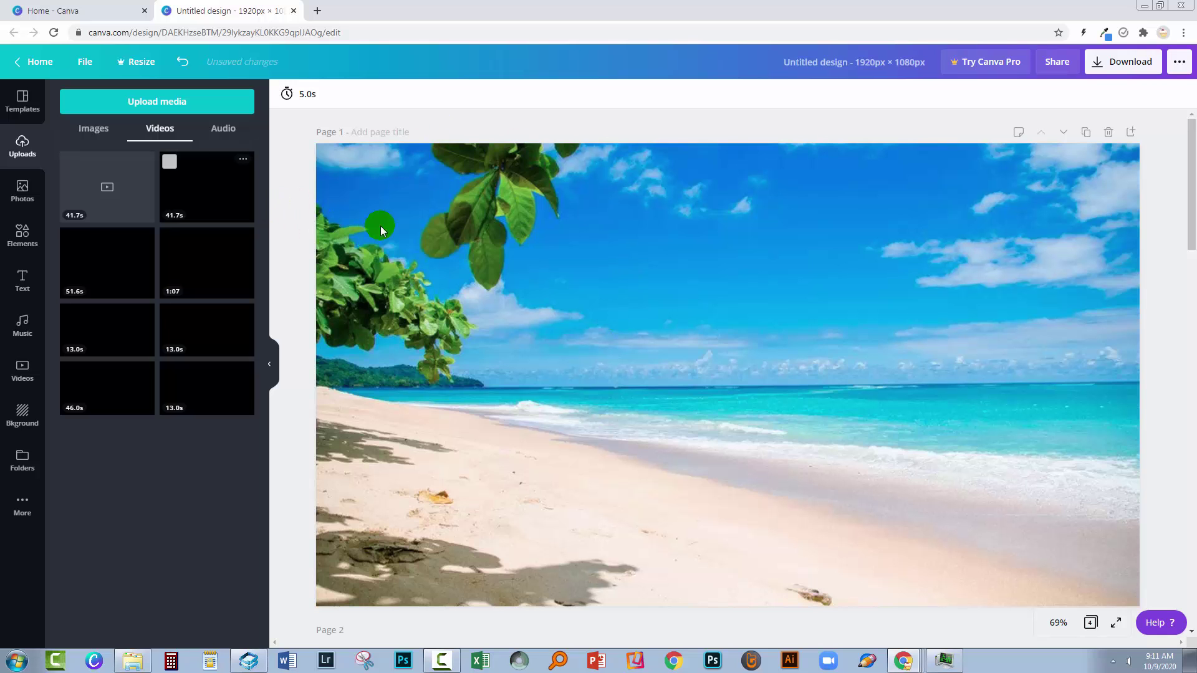
Add the 41.7s narration video to page 2 and shrink it into the bottom-left corner.
scroll(389, 161, down, 8)
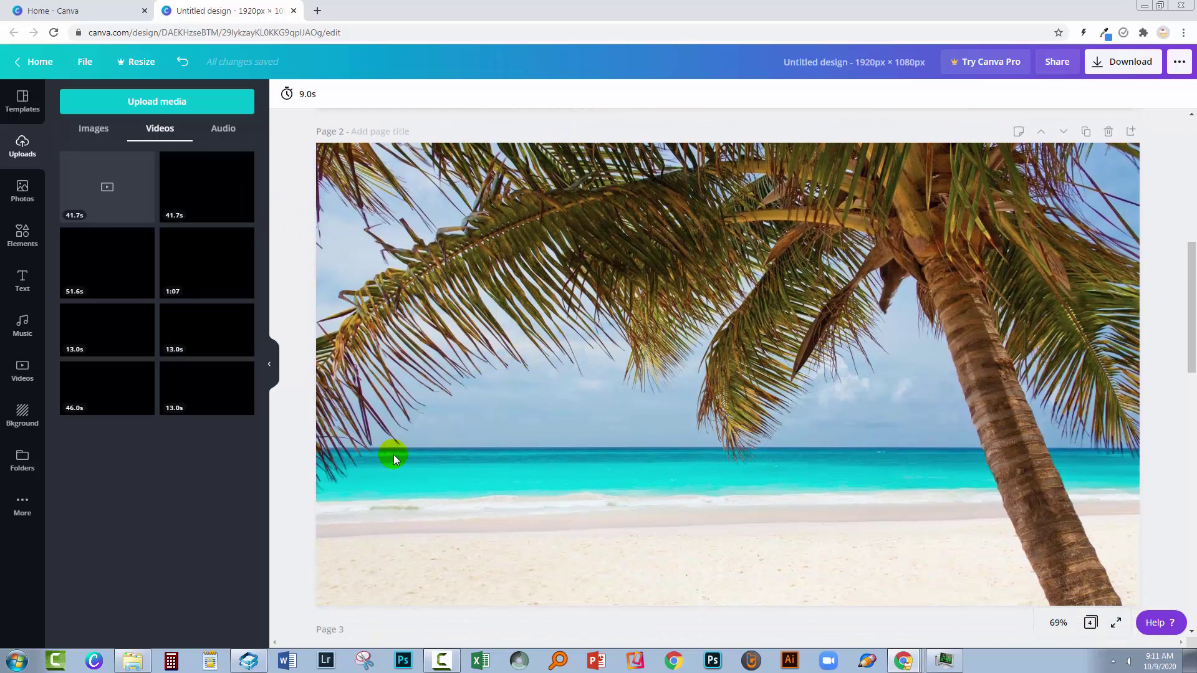
click(394, 459)
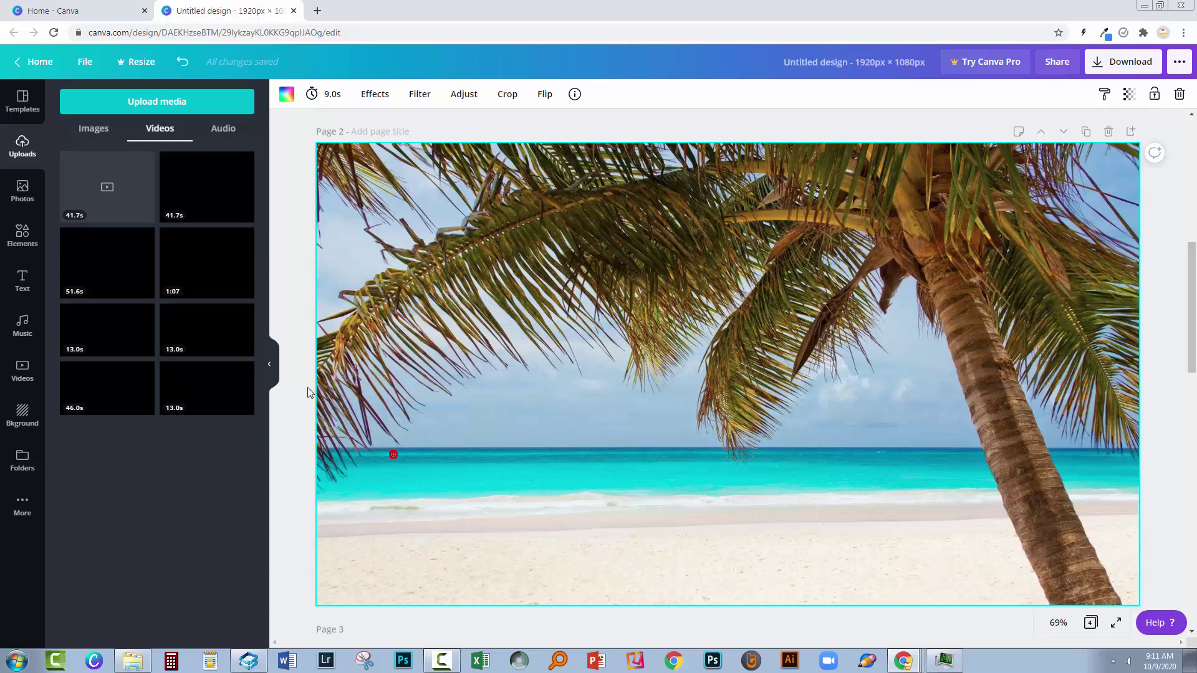
click(196, 197)
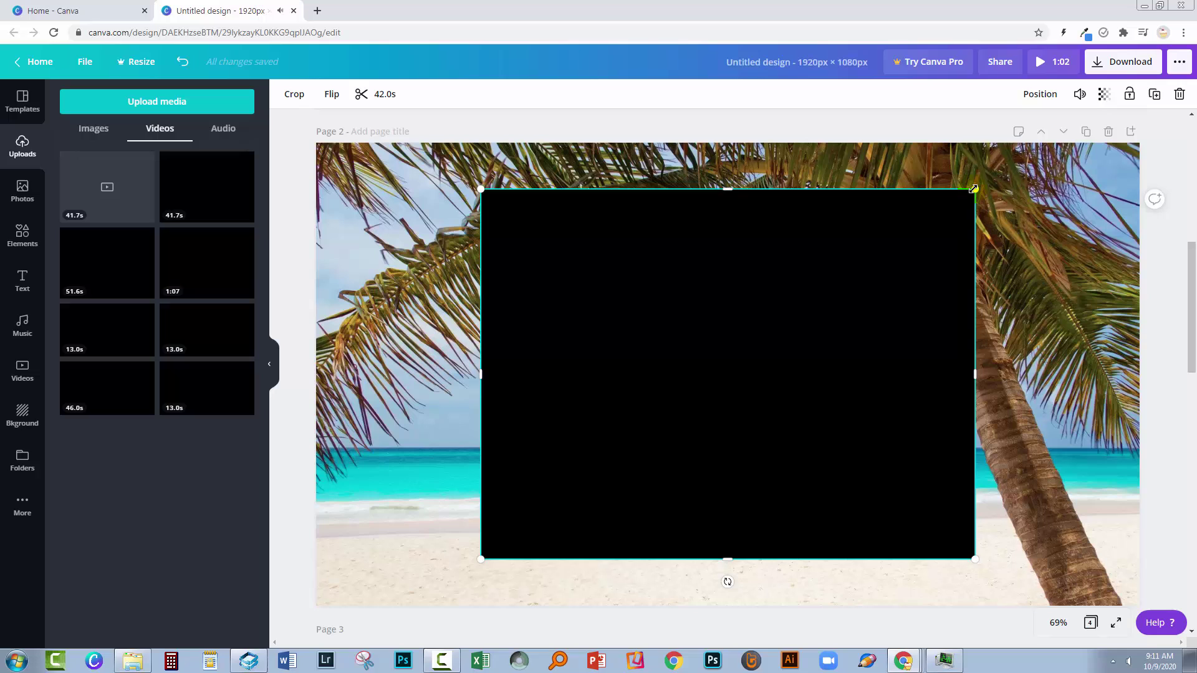
drag(974, 188, 404, 542)
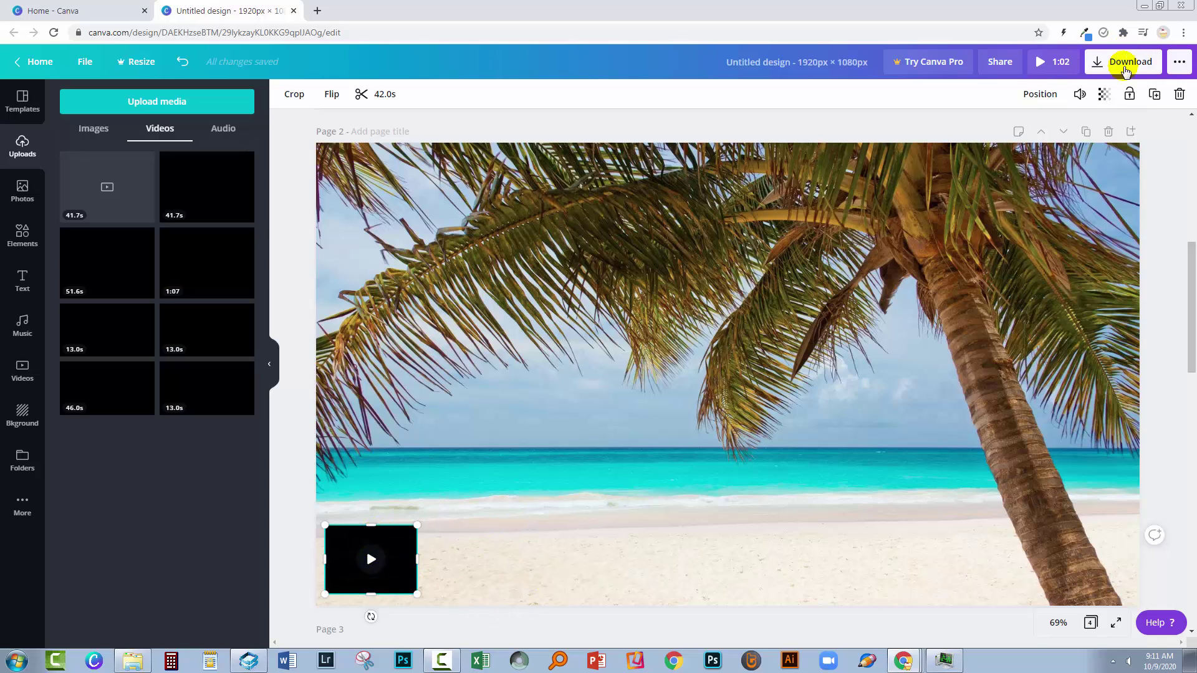
Set the page 2 video's transparency to 0, then reselect the invisible clip.
click(1104, 95)
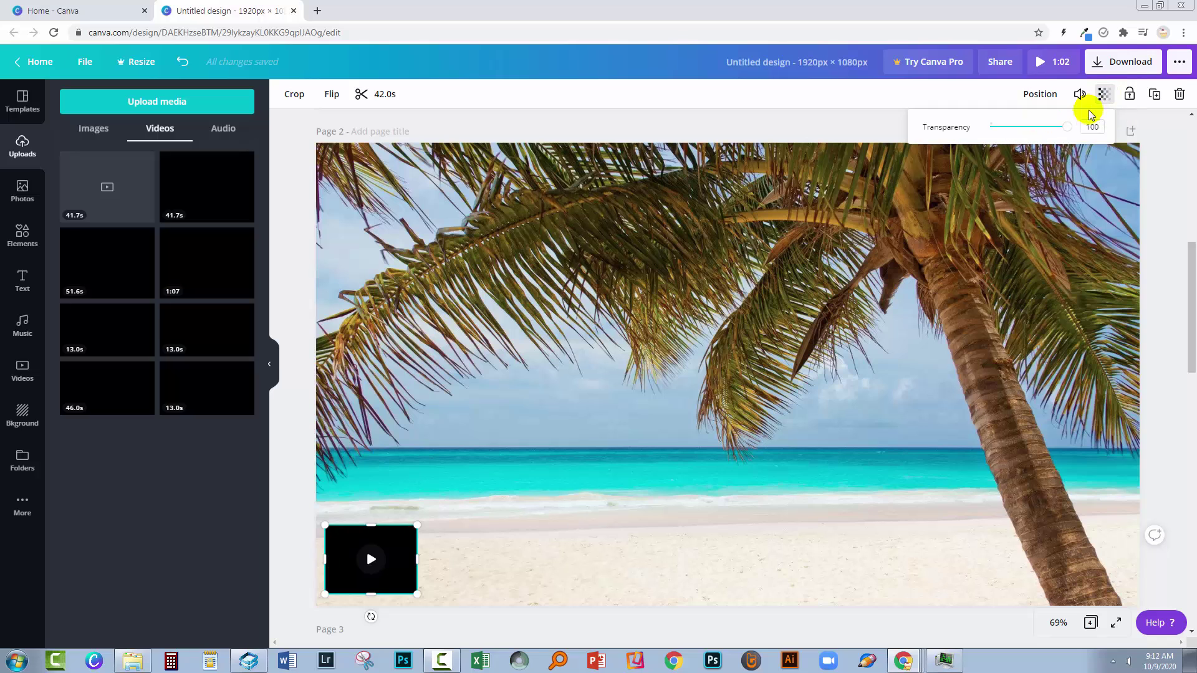
drag(1068, 127, 976, 121)
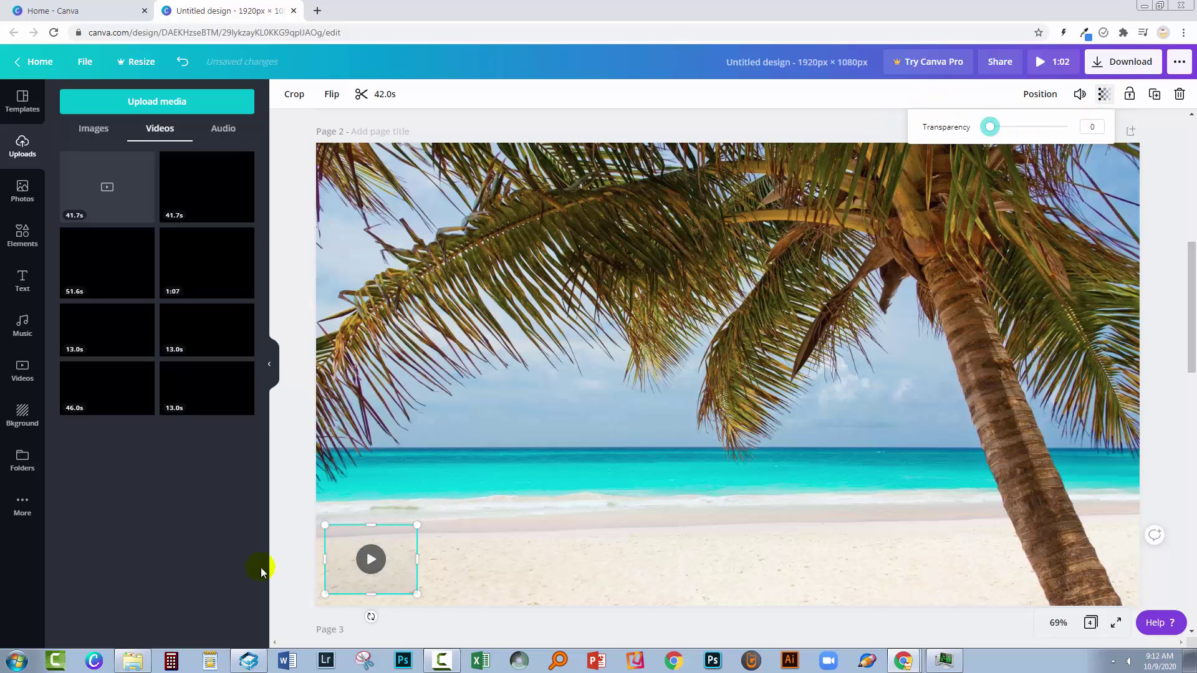
click(289, 519)
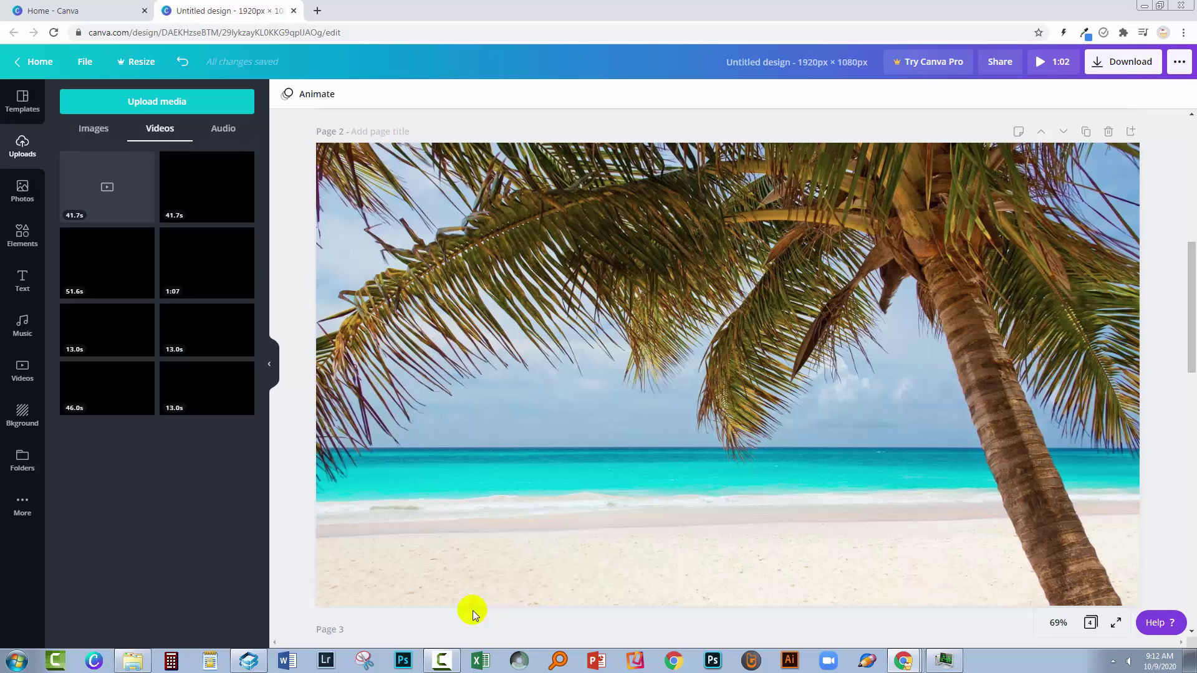
click(368, 571)
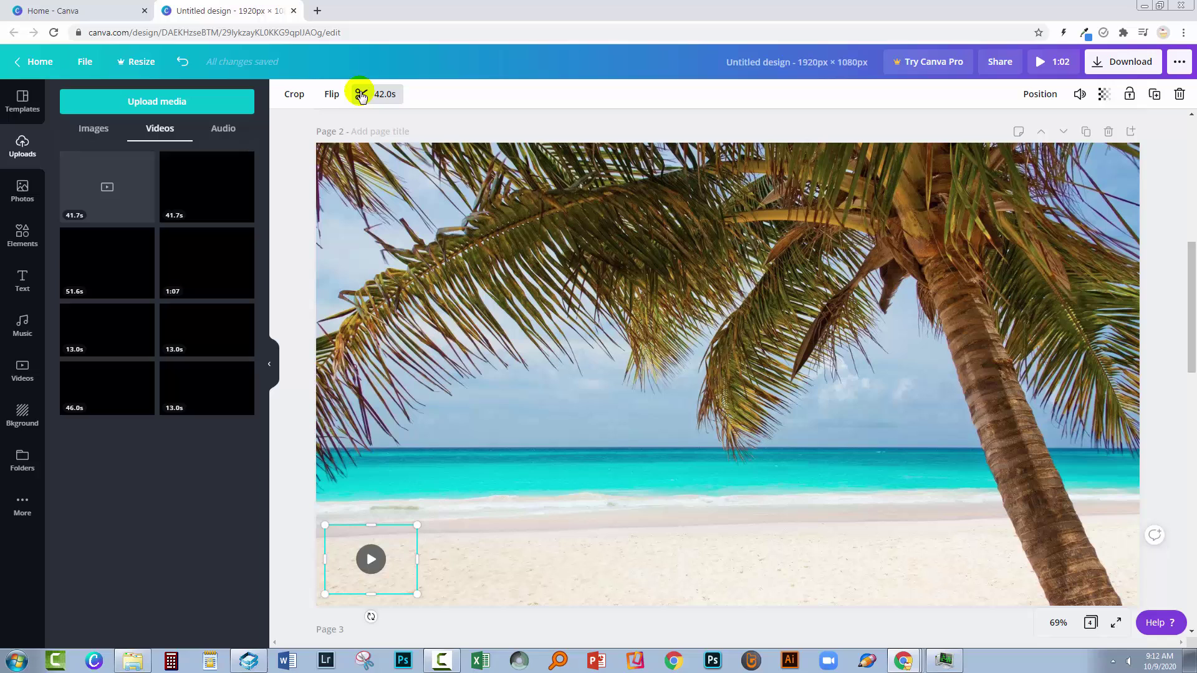
Open the video's trim timeline and close it, keeping the clip at its full 42.0s.
click(362, 96)
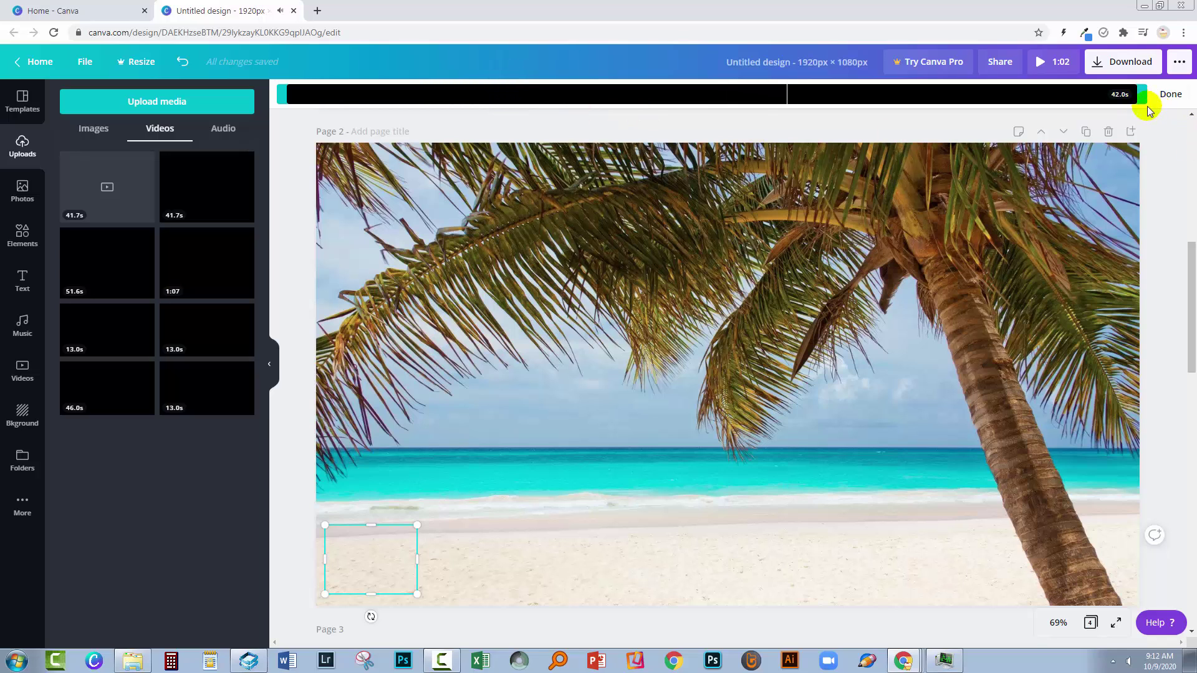
click(297, 537)
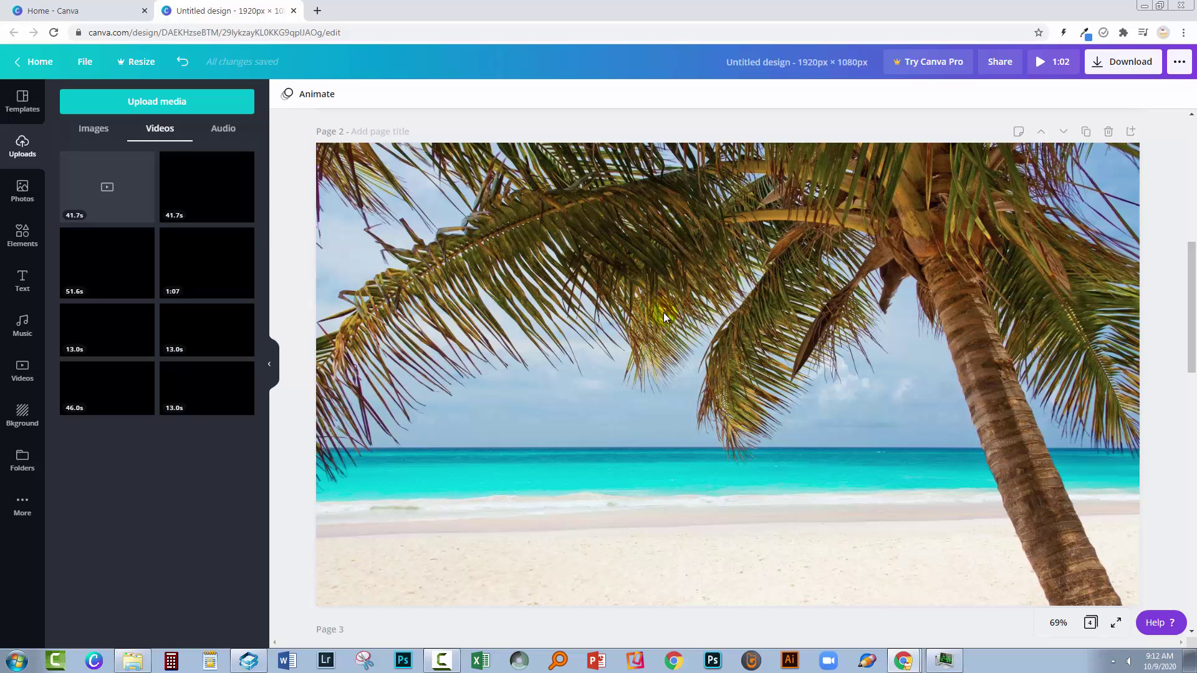
Add the second 41.7s narration video to page 3's woman-on-the-rock photo.
scroll(624, 339, down, 2)
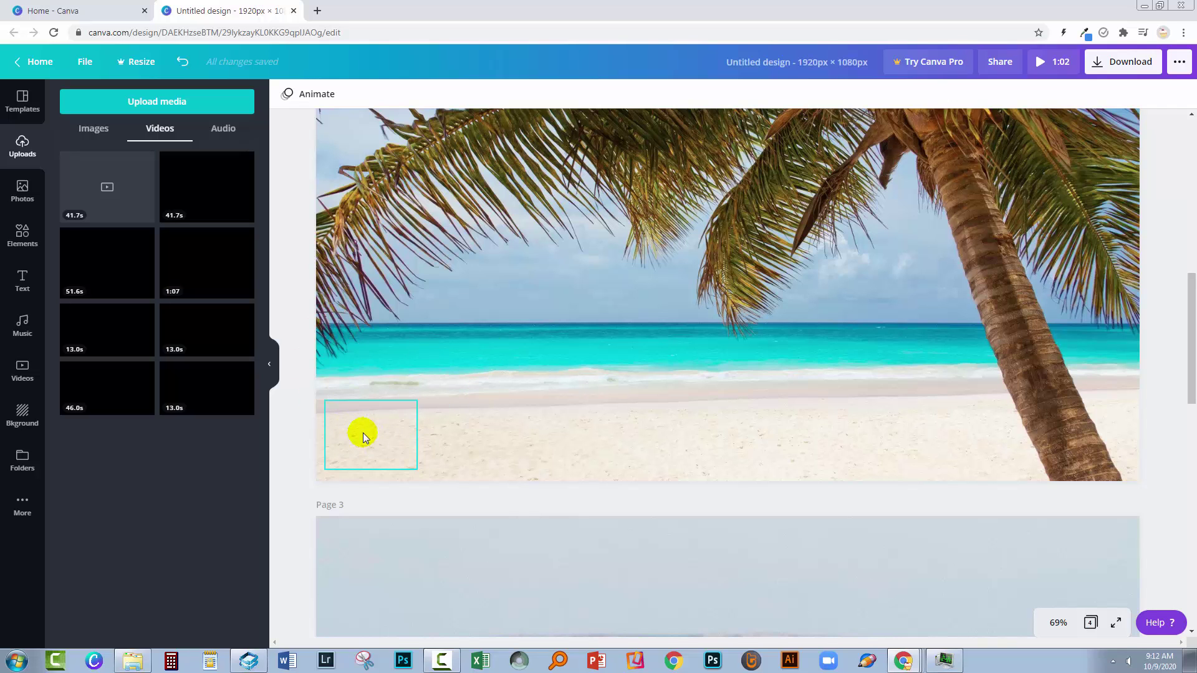
scroll(444, 435, down, 10)
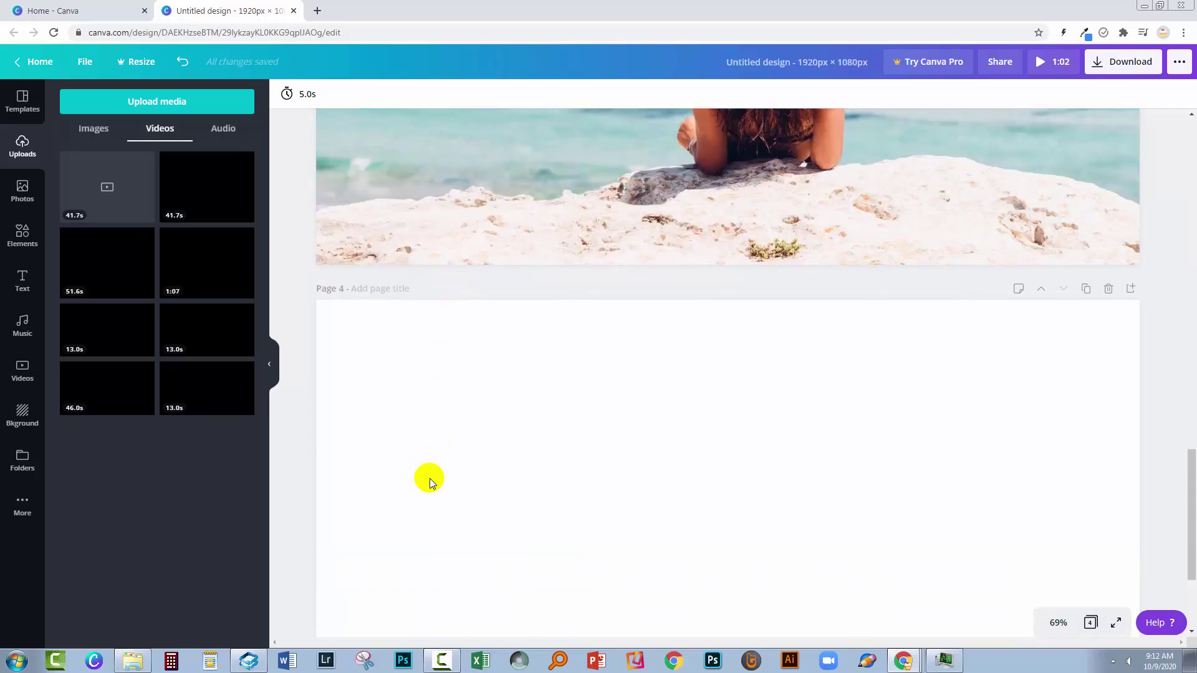
scroll(429, 374, down, 2)
scroll(424, 306, up, 5)
click(374, 317)
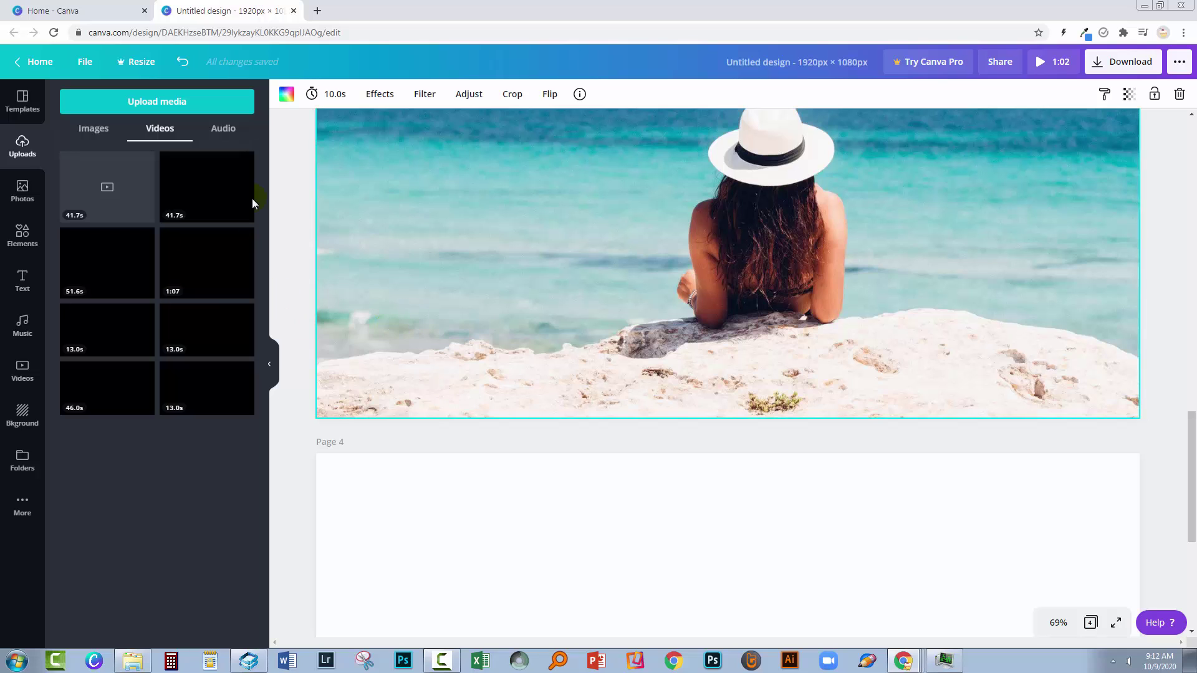
click(94, 181)
Shrink page 3's video to a small square on the left, then deselect it.
scroll(748, 262, up, 4)
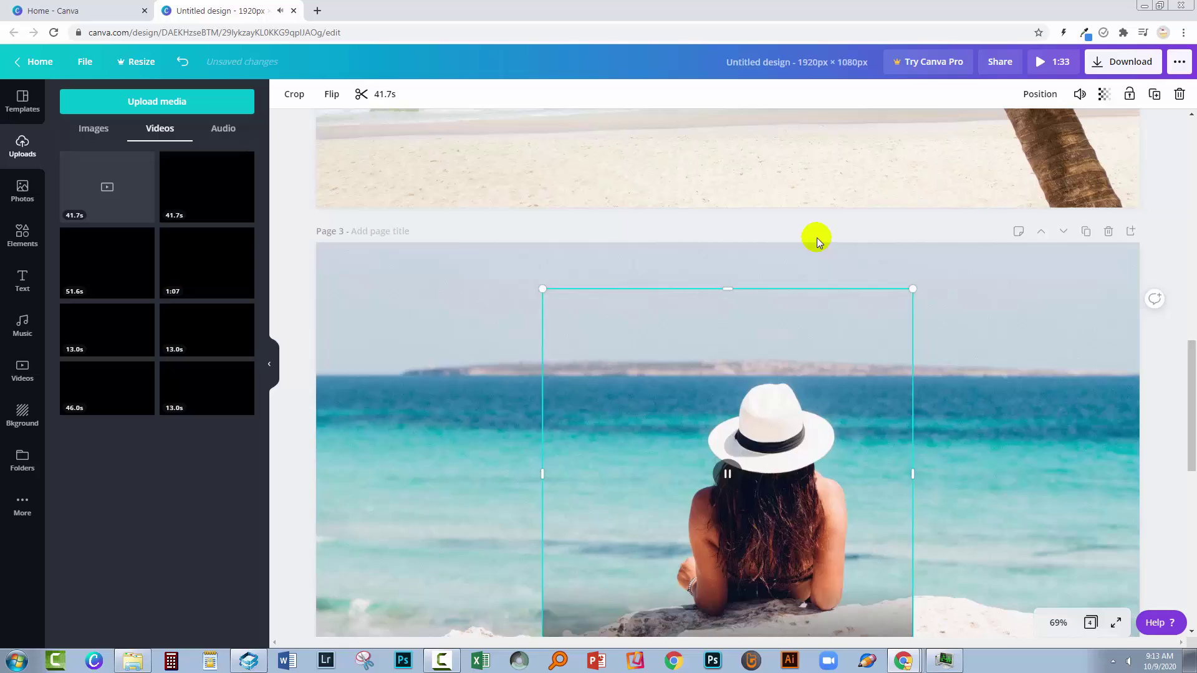
drag(912, 374, 651, 629)
scroll(778, 467, down, 5)
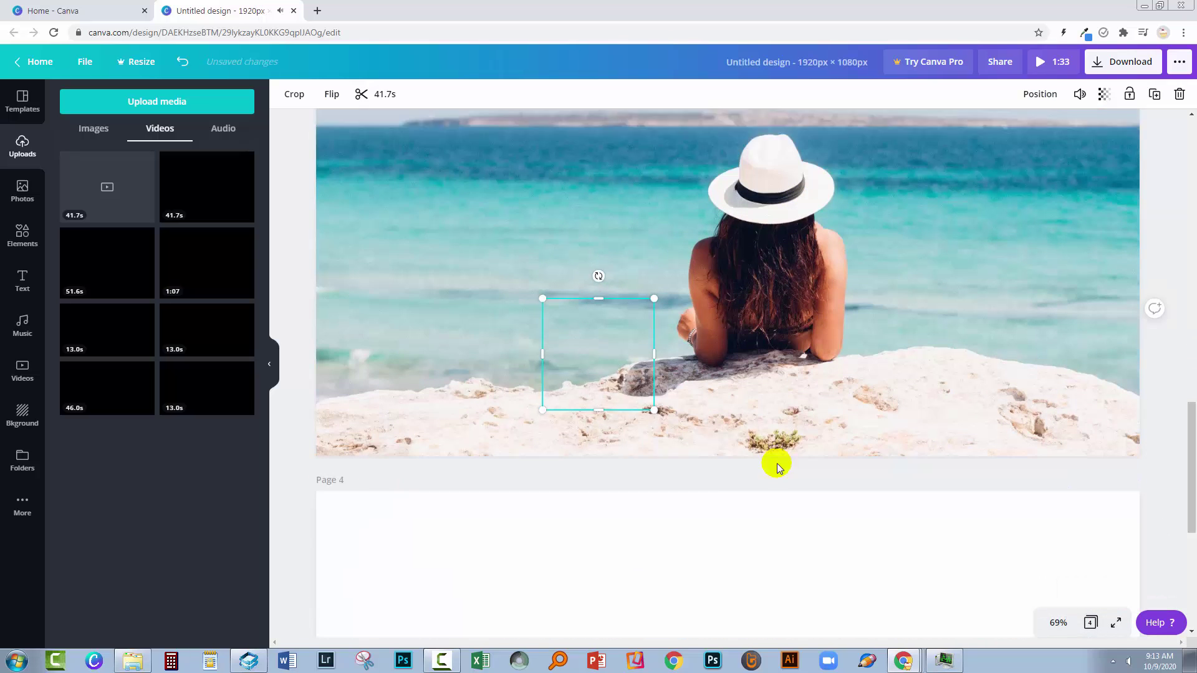
drag(652, 259, 350, 347)
click(500, 401)
scroll(462, 192, up, 15)
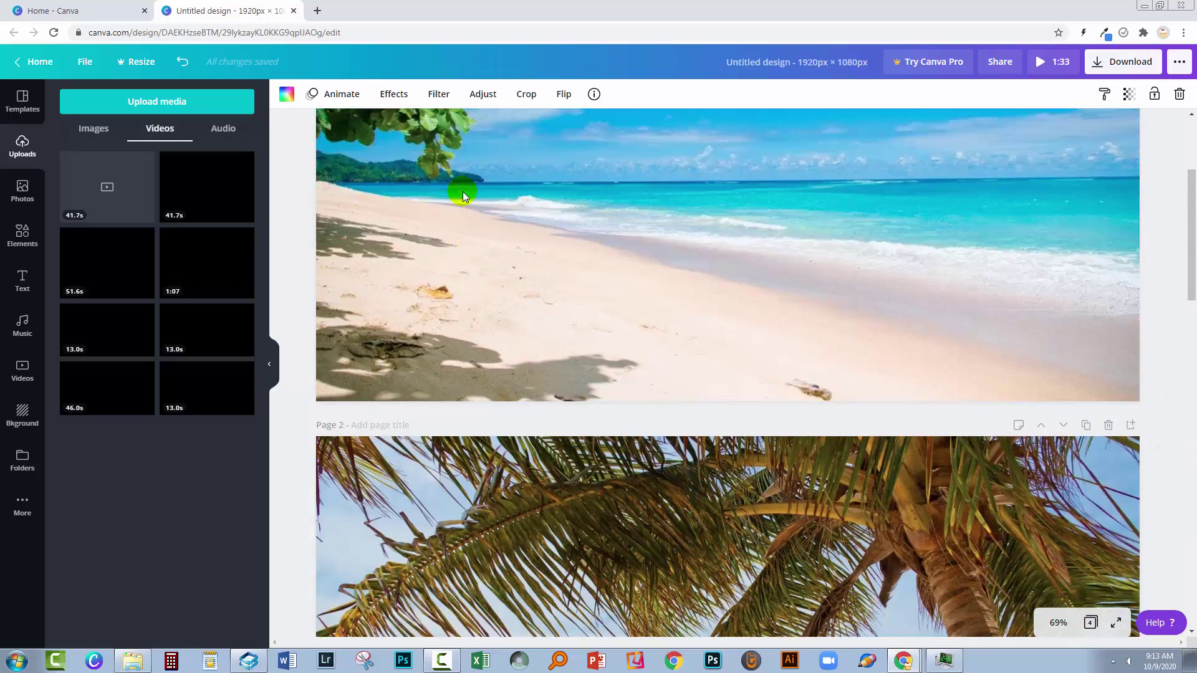
scroll(463, 192, up, 3)
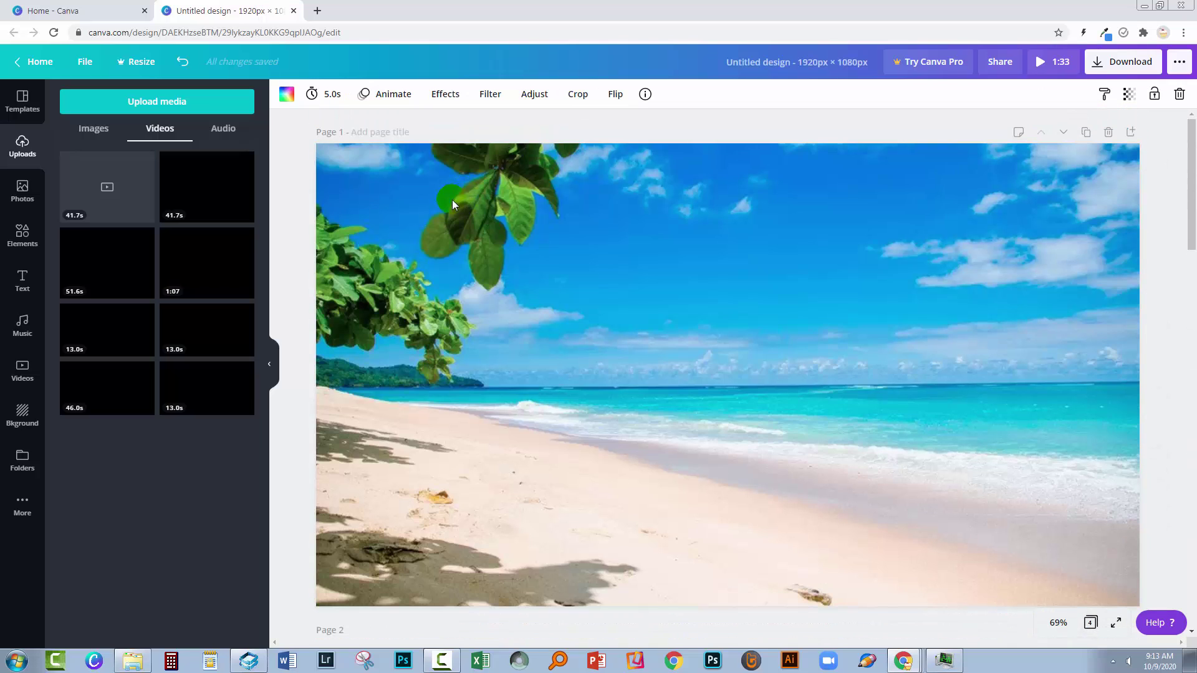
click(1040, 62)
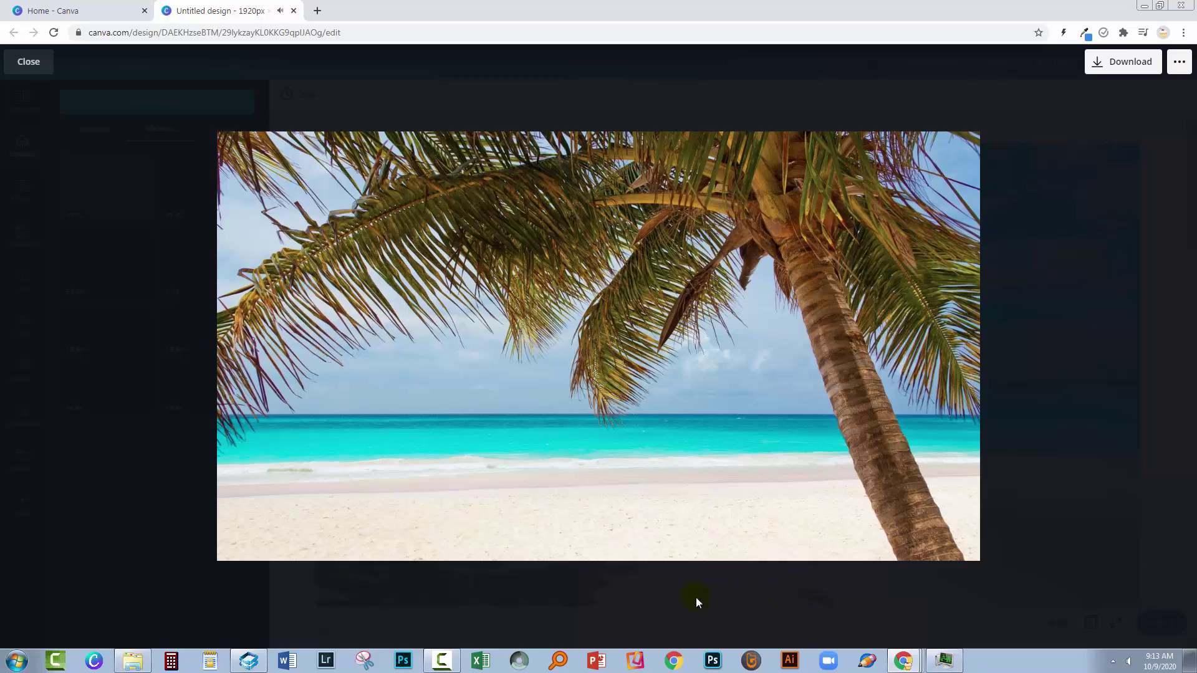
mouse_move(507, 542)
mouse_move(697, 561)
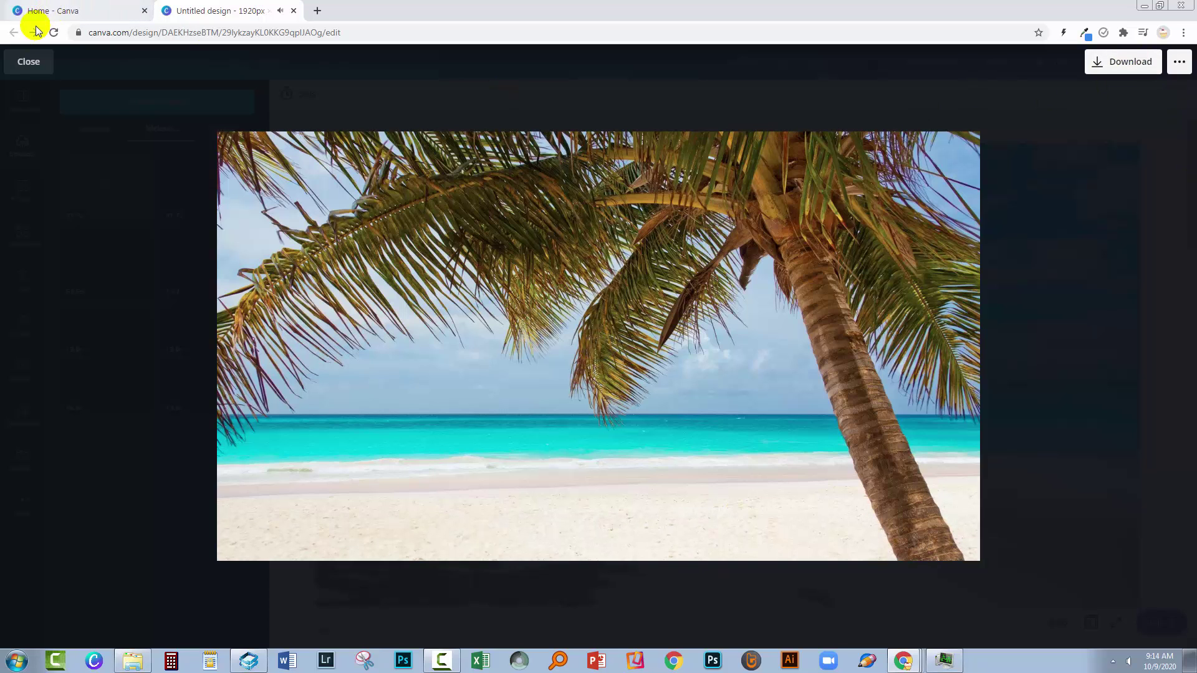
click(28, 61)
click(381, 201)
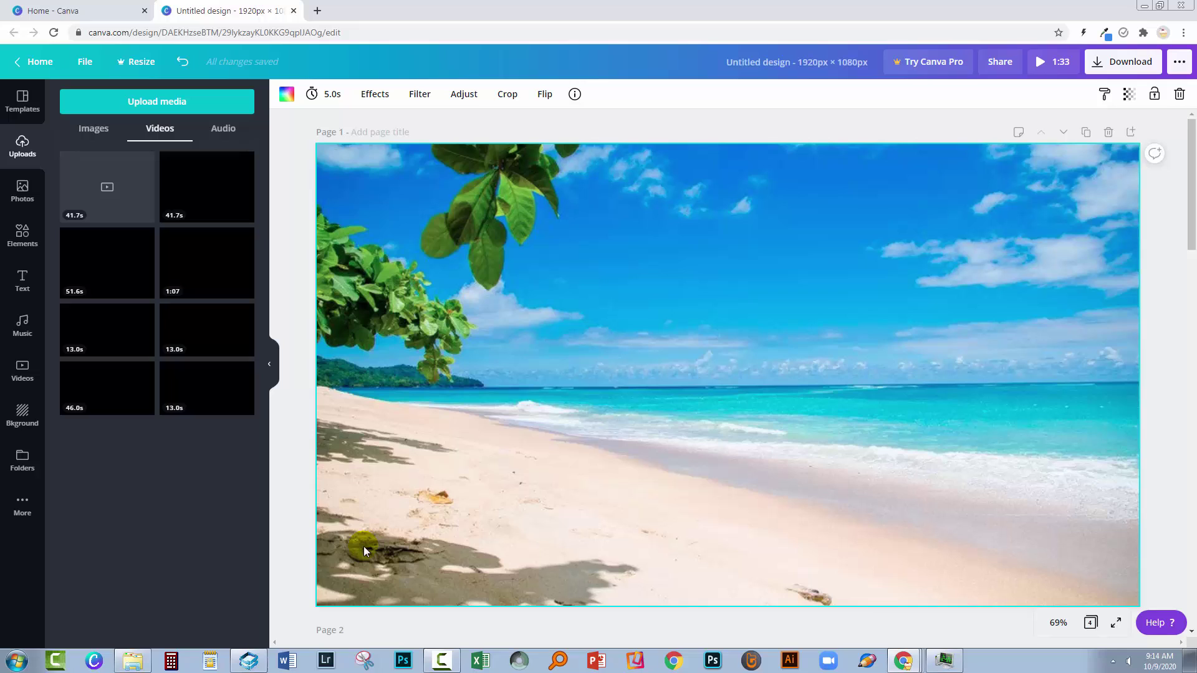
Change page 1's display duration from 5.0 to 2.5 seconds.
click(327, 94)
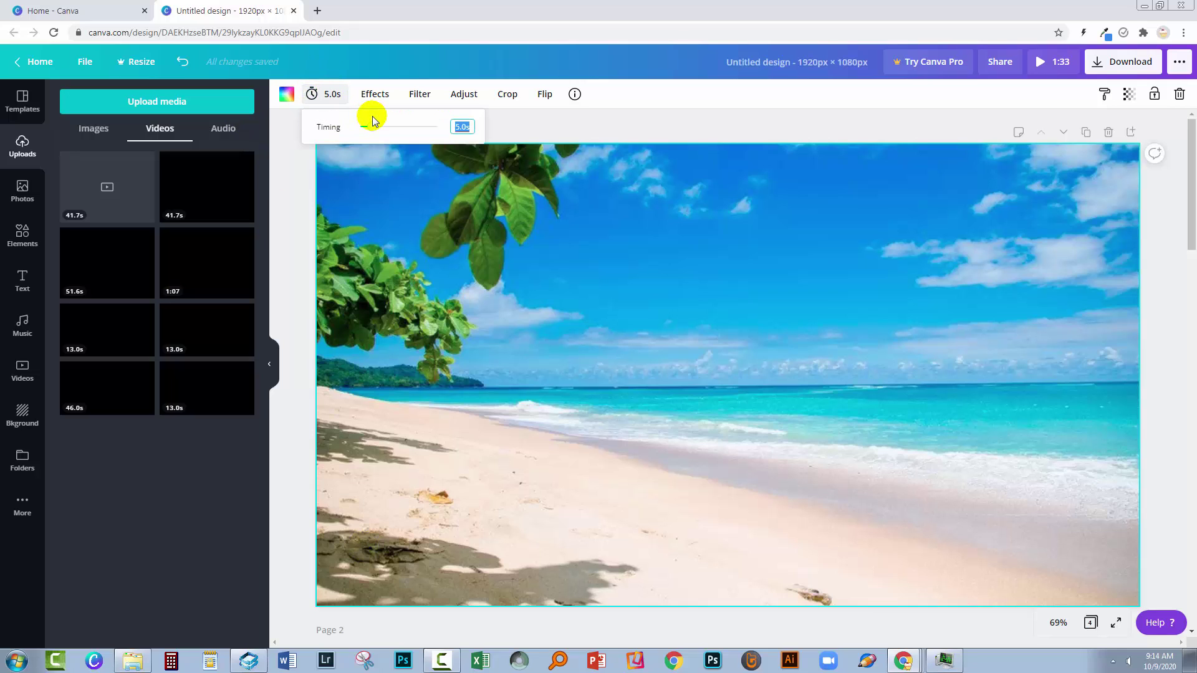
text(2.5)
key(Return)
Select the small narration video on page 2's sand.
scroll(443, 268, down, 5)
click(391, 461)
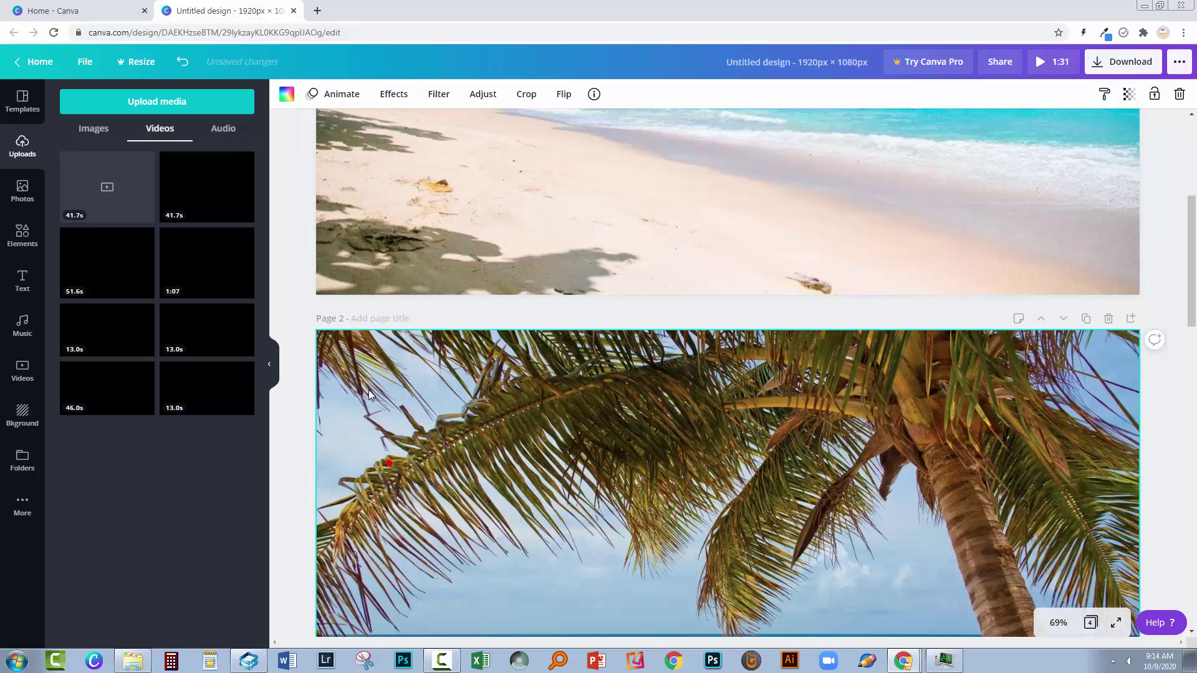
scroll(493, 455, down, 1)
scroll(493, 460, down, 3)
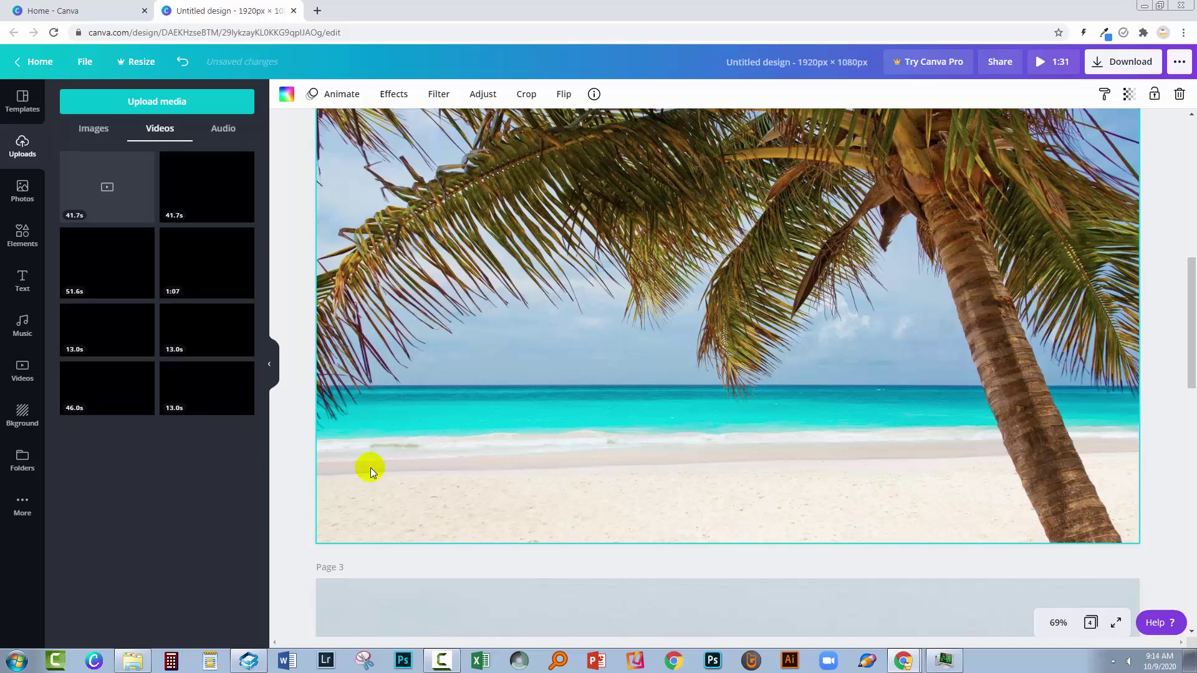
click(349, 507)
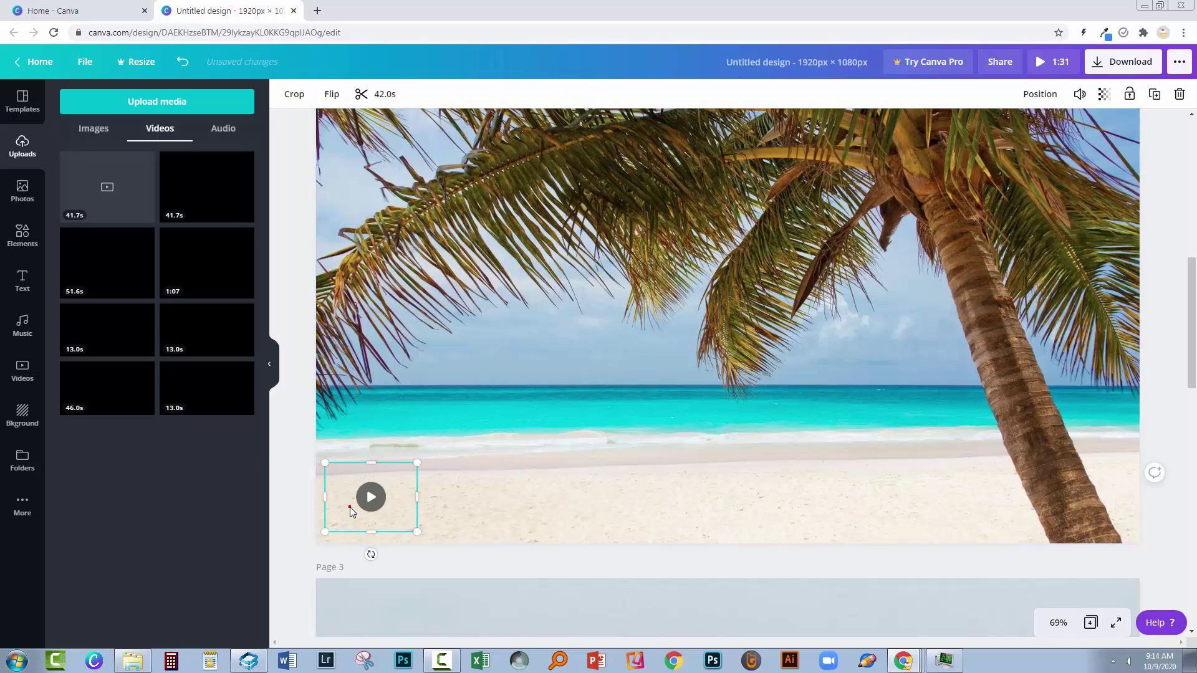
Select the small narration video on page 3.
click(500, 497)
scroll(500, 498, down, 5)
scroll(443, 365, down, 2)
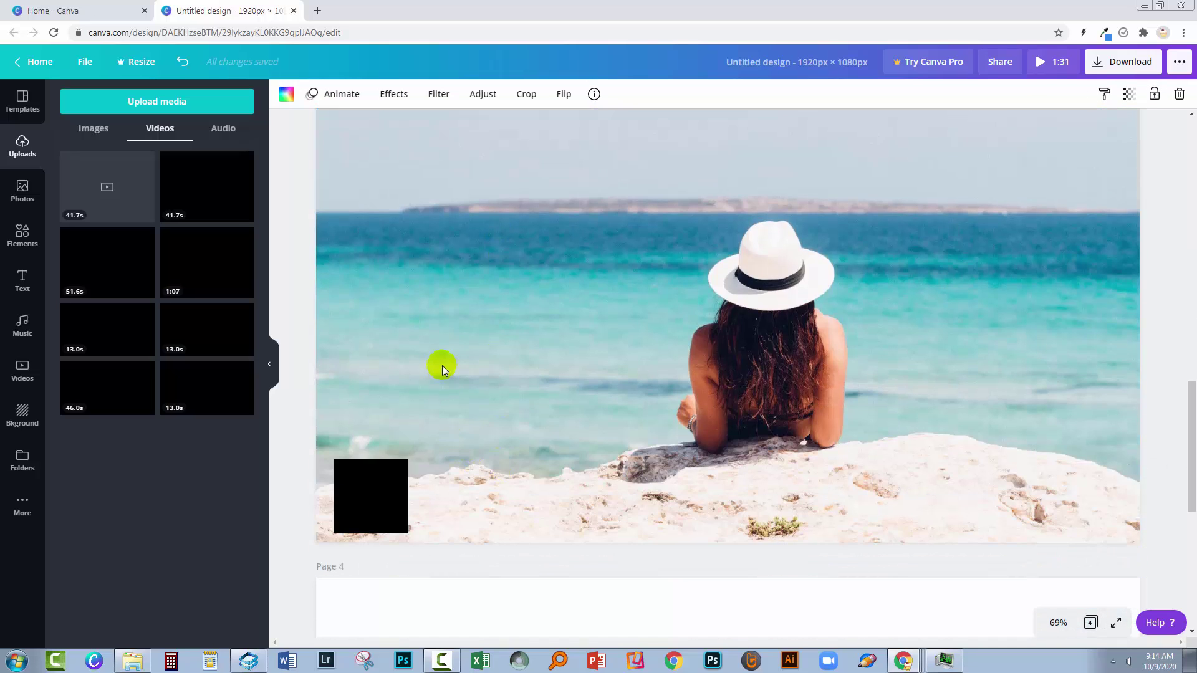
scroll(403, 299, up, 6)
scroll(403, 299, down, 4)
click(406, 315)
scroll(383, 346, down, 3)
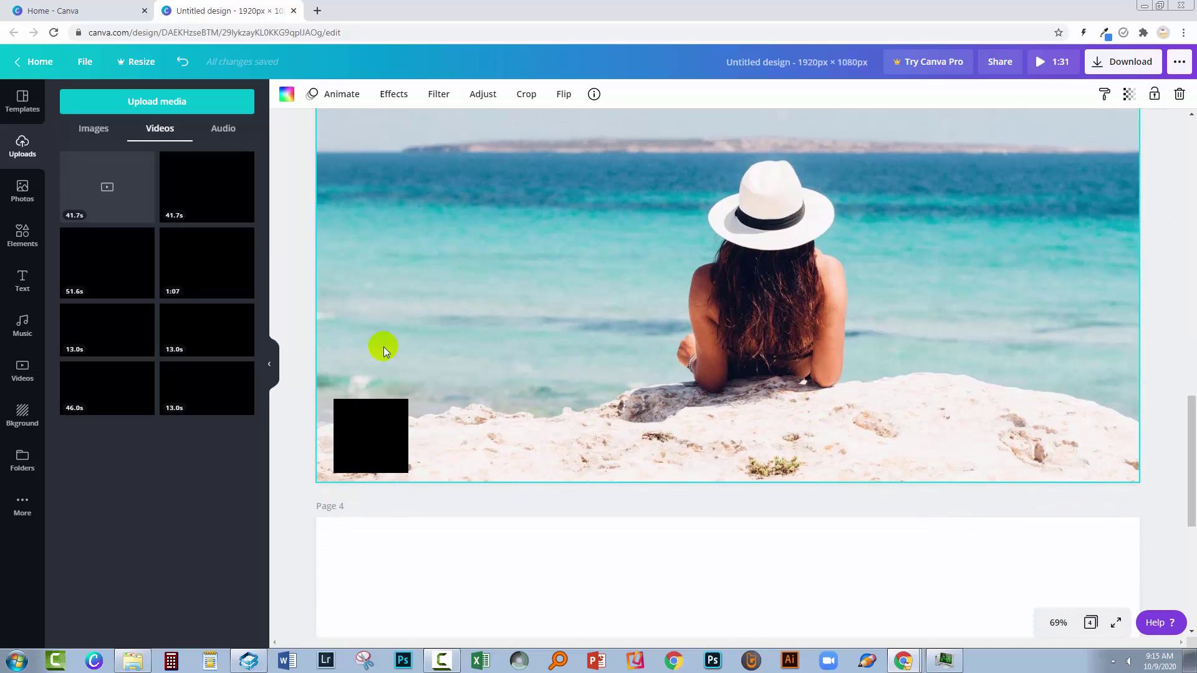
click(359, 436)
Set page 3's video transparency to 0 and reselect the invisible clip.
click(1104, 95)
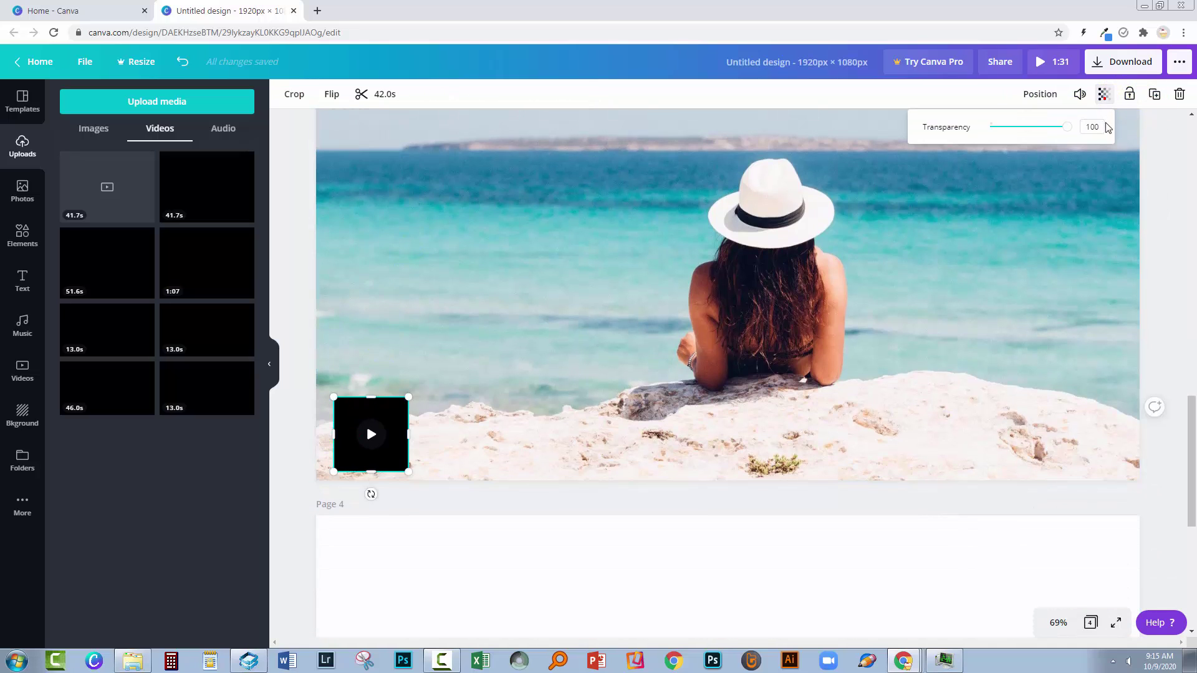
drag(1067, 126, 990, 126)
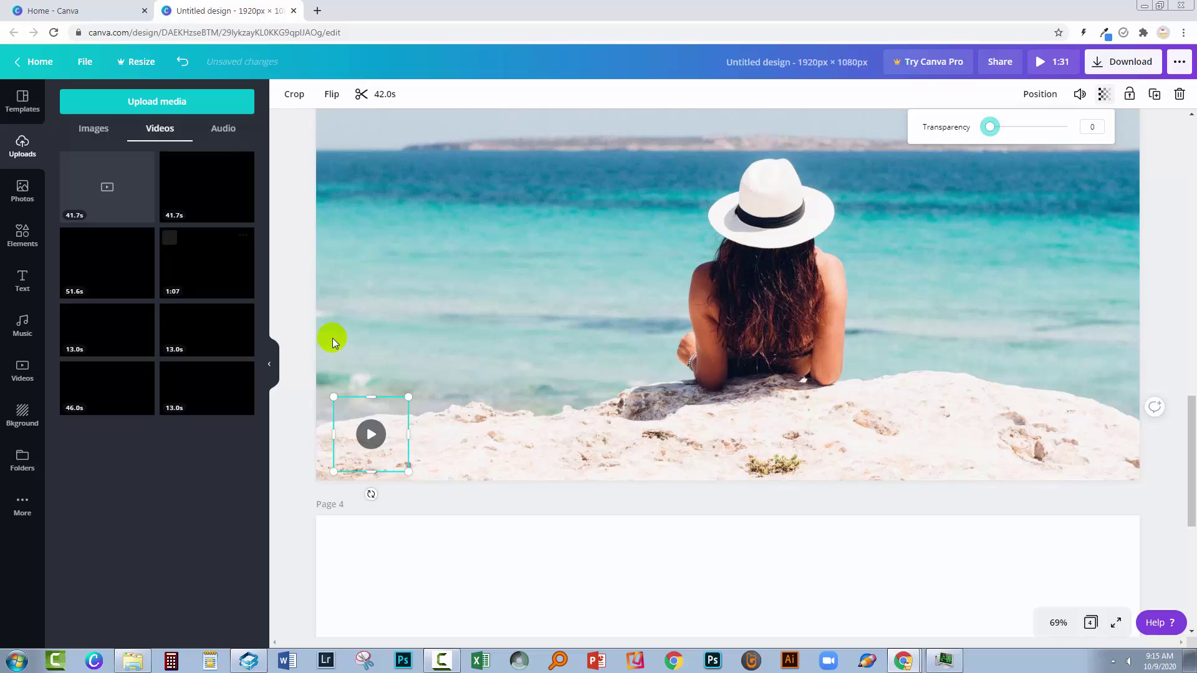
click(332, 338)
click(379, 435)
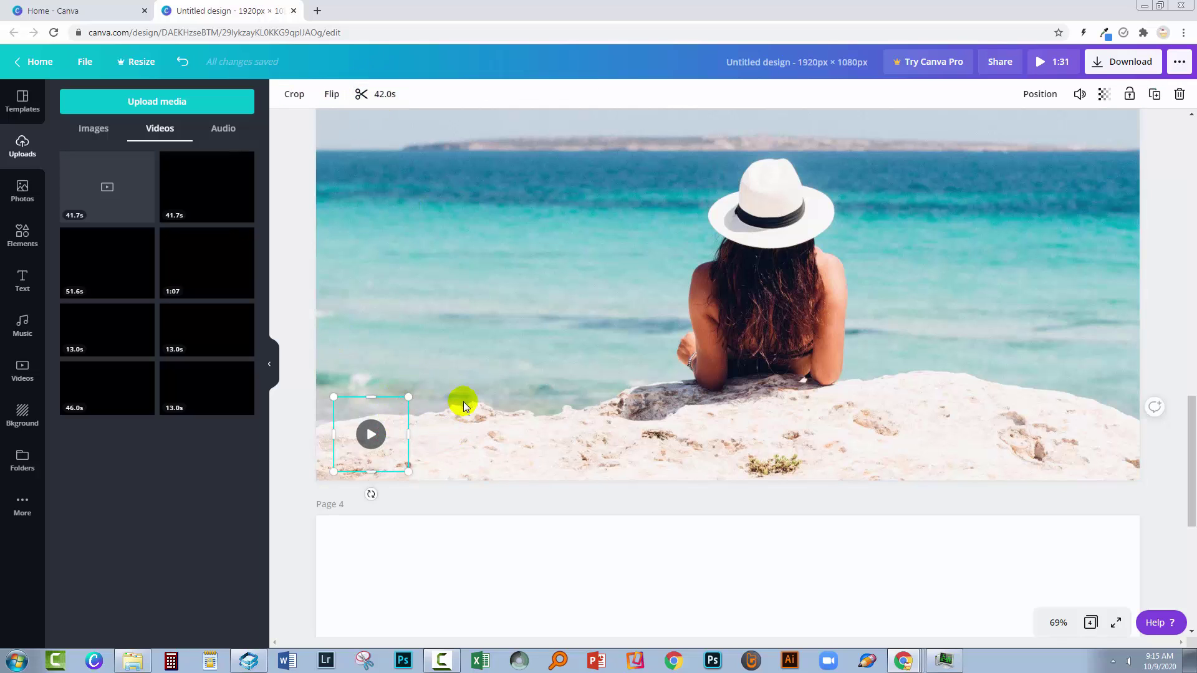
scroll(461, 402, down, 5)
Check blank page 4's display duration, leaving it unchanged.
click(421, 414)
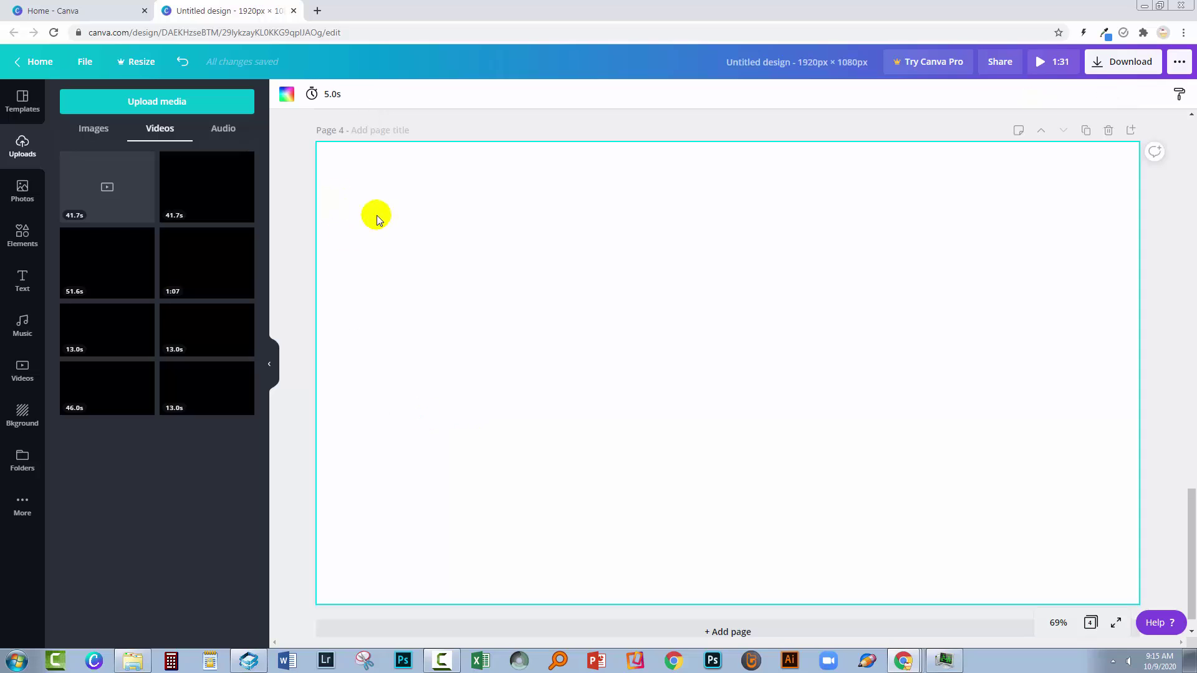
click(318, 93)
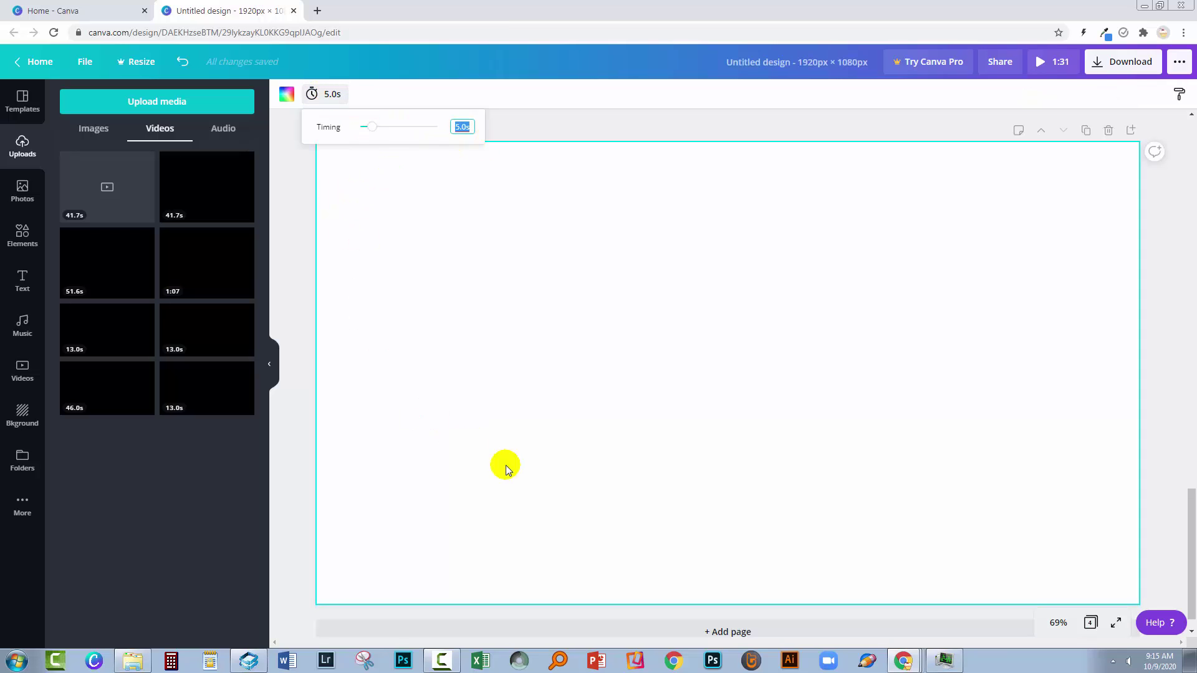
click(460, 427)
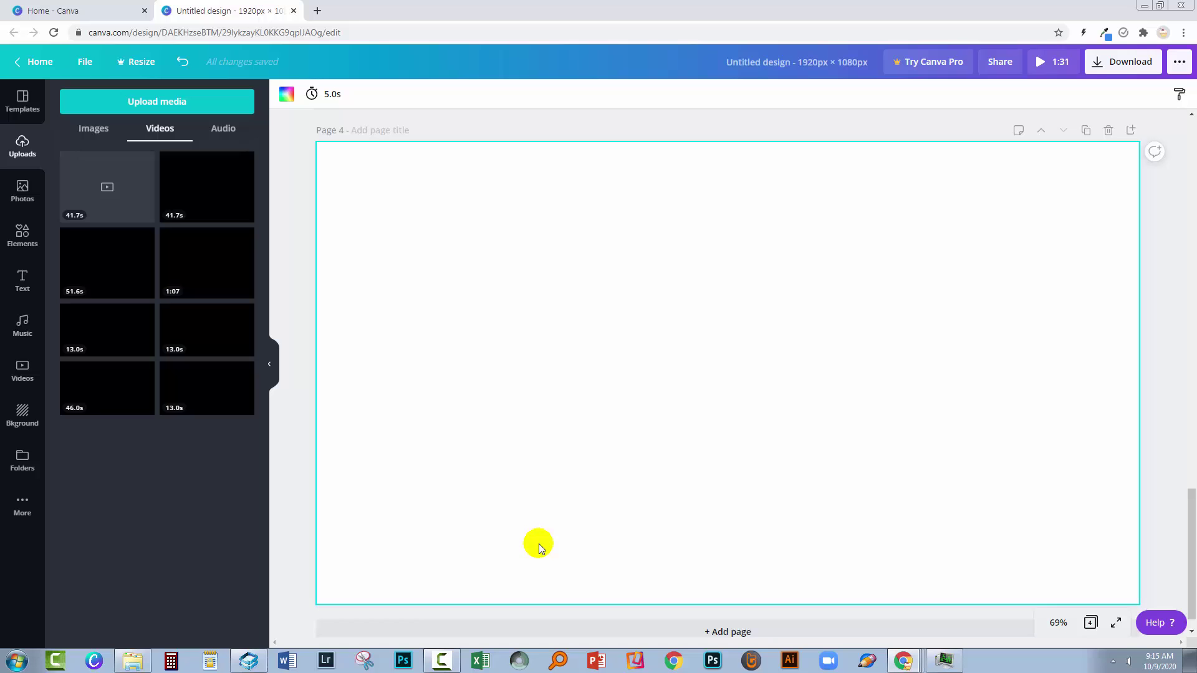
Show the uploaded audio files canva.mp3 and slide1.mp3 in the Uploads panel.
scroll(540, 542, up, 10)
scroll(540, 541, up, 10)
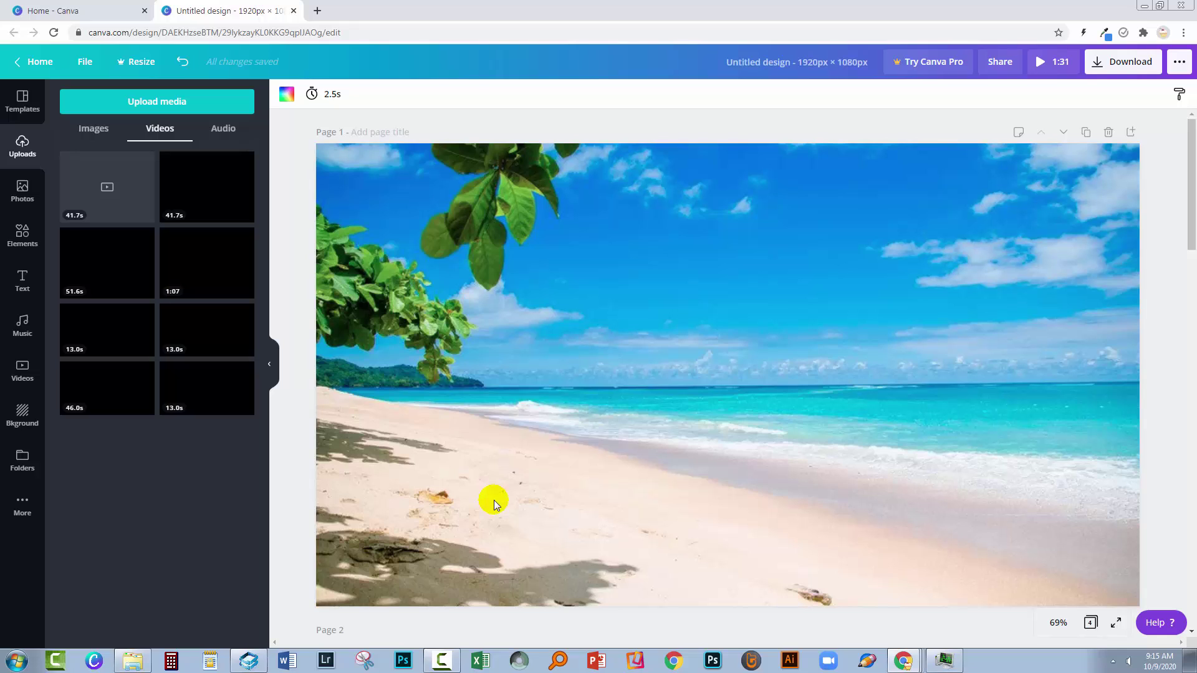
click(225, 131)
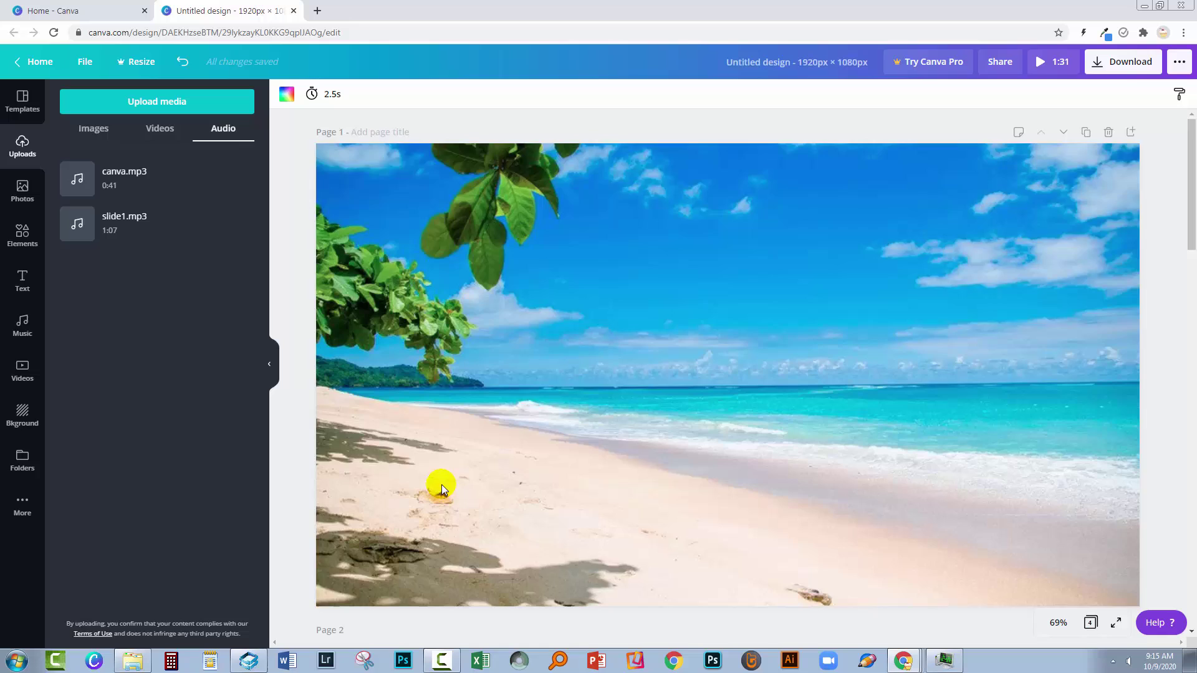
scroll(442, 485, down, 9)
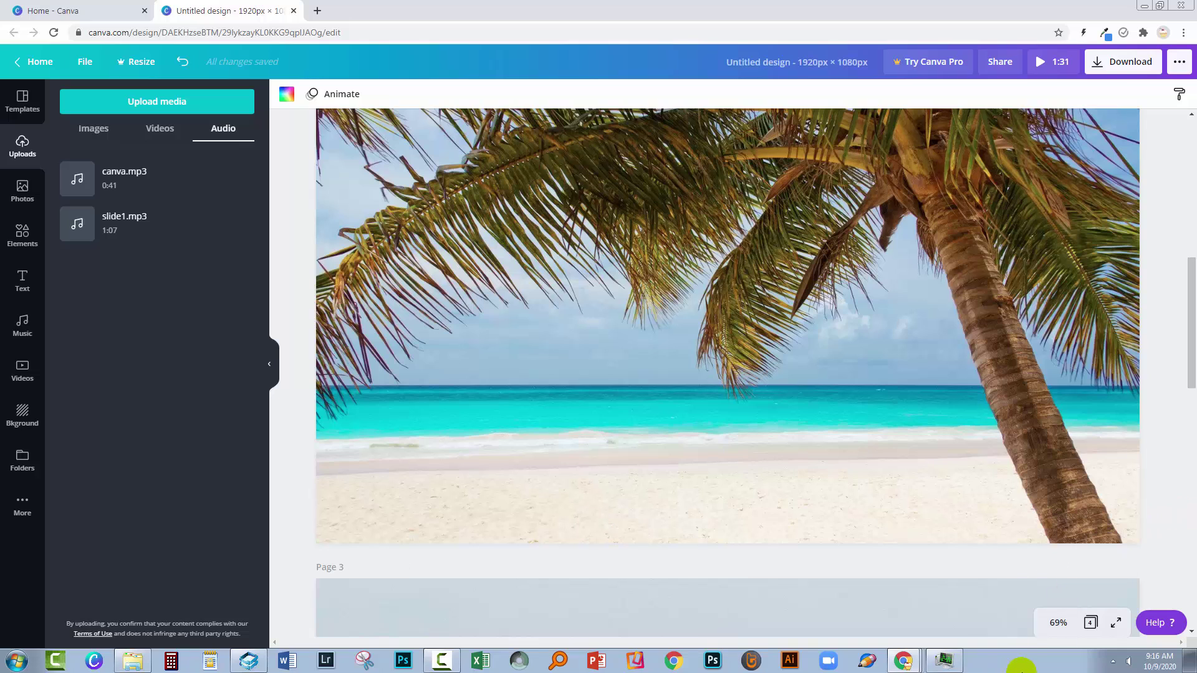
click(902, 661)
Bring forward the Online Voice Recorder window holding the 41.9-second narration.
click(829, 633)
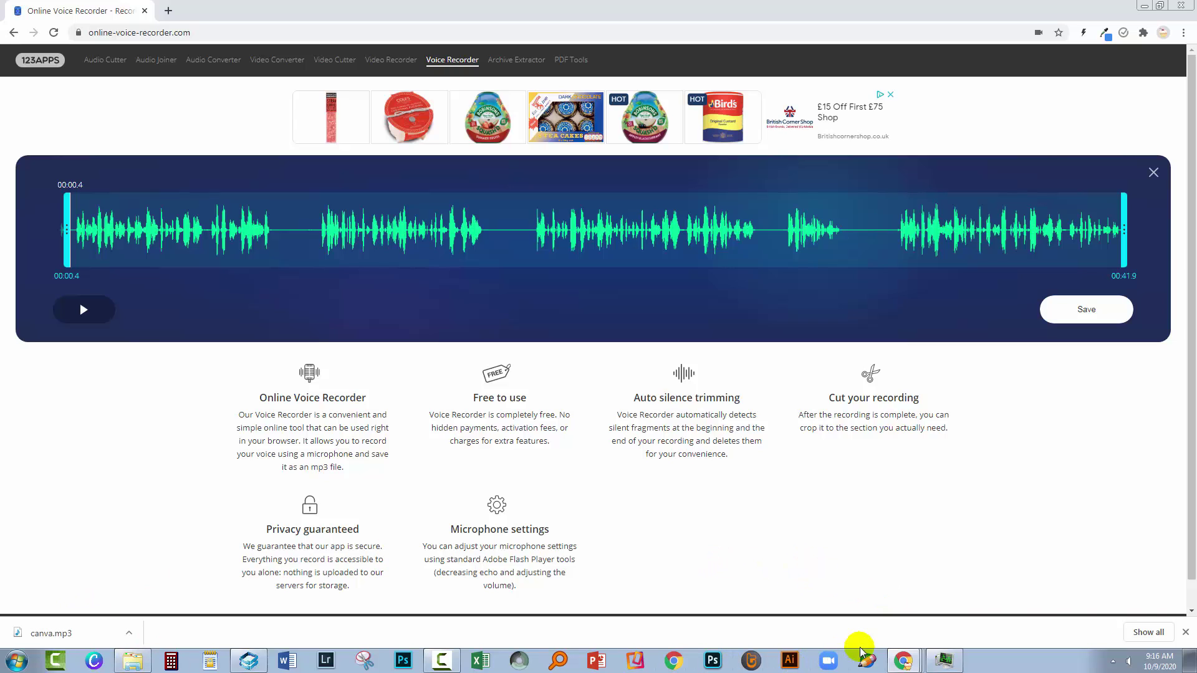
mouse_move(897, 661)
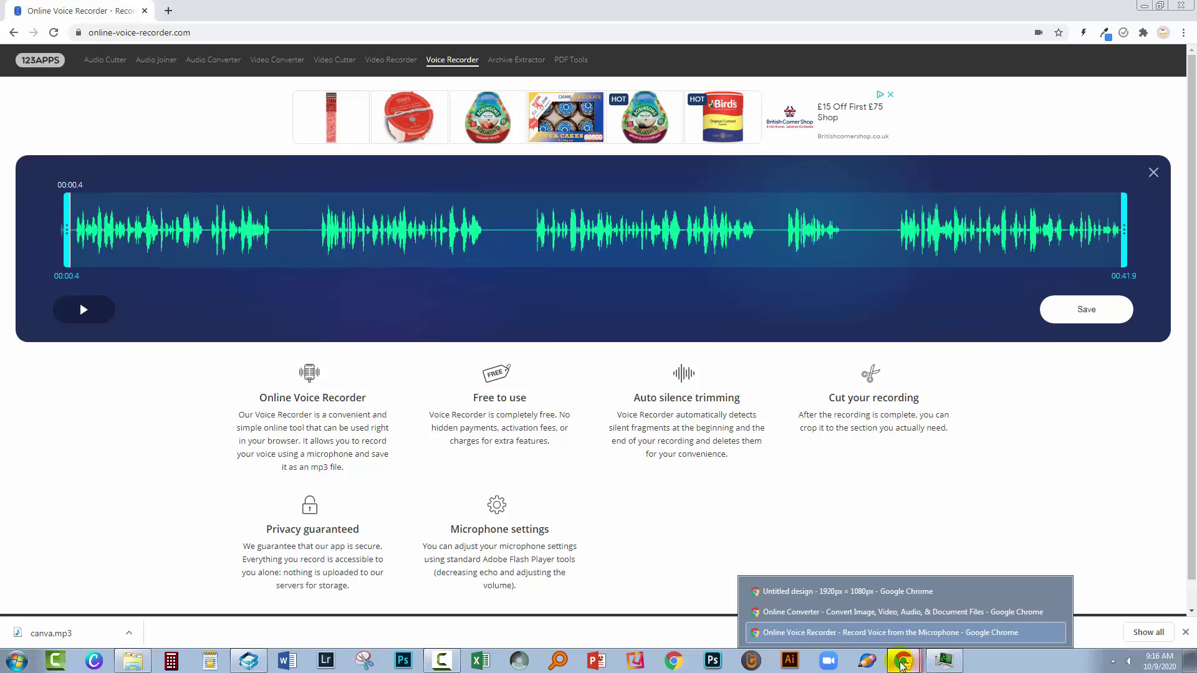
Check FreeConvert's canva.mp3 and canva.mp4 results, then return to the Untitled beach design window.
click(882, 613)
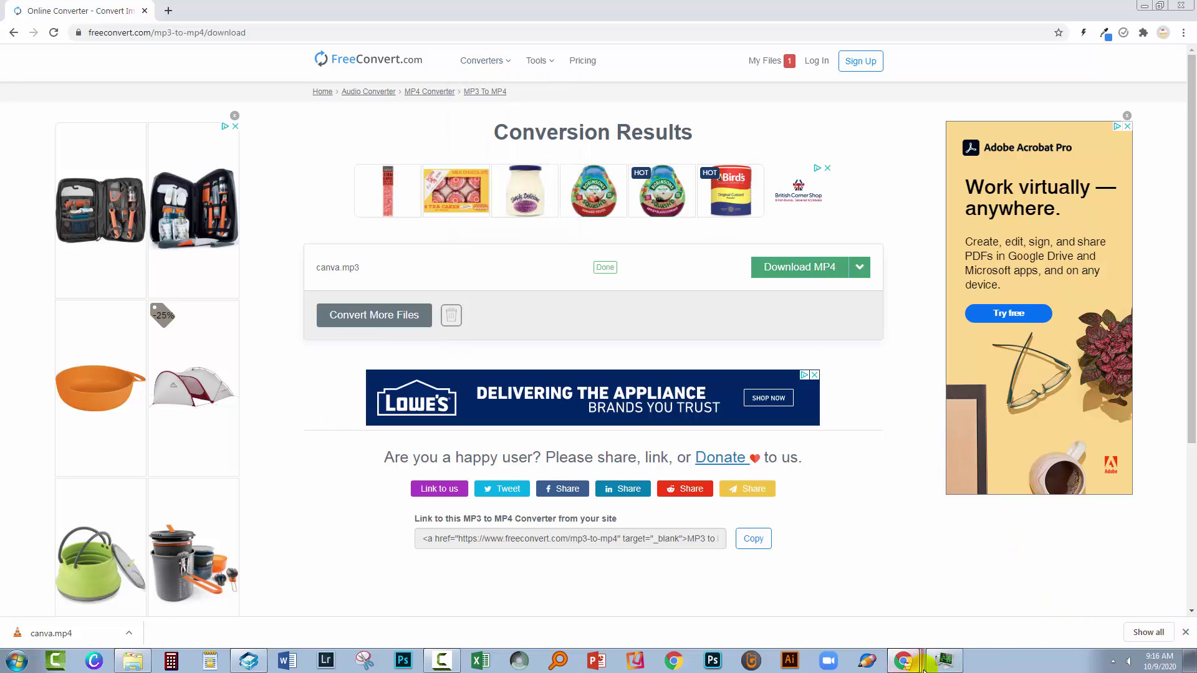
click(907, 661)
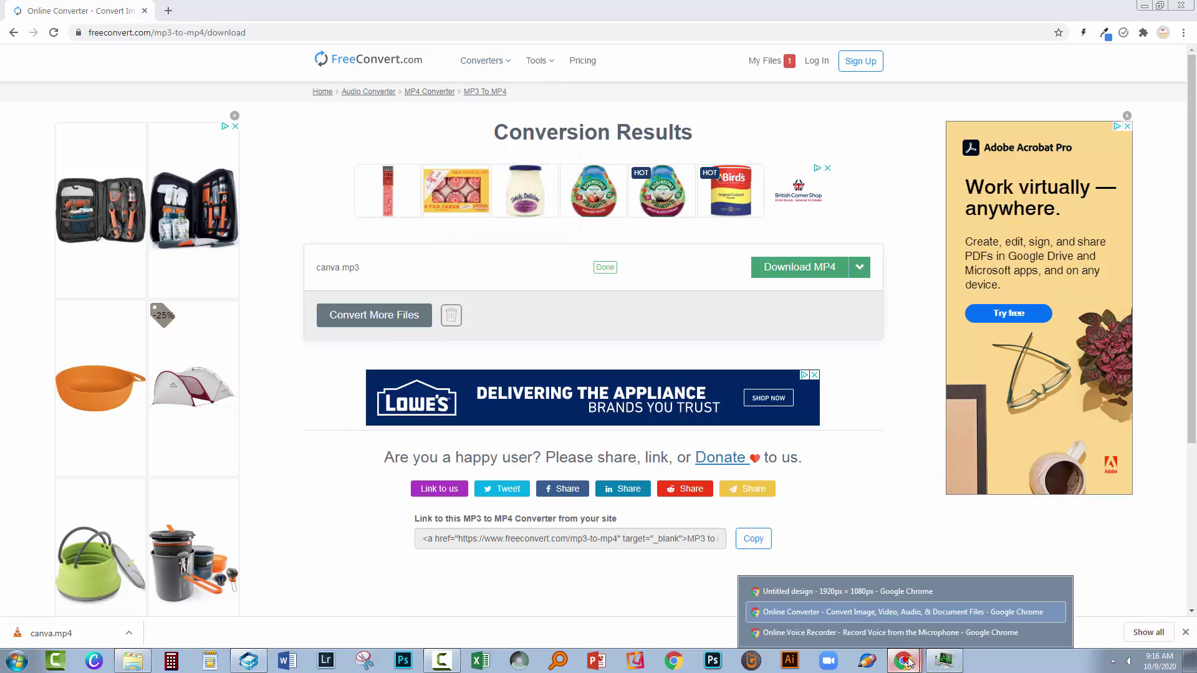
click(867, 592)
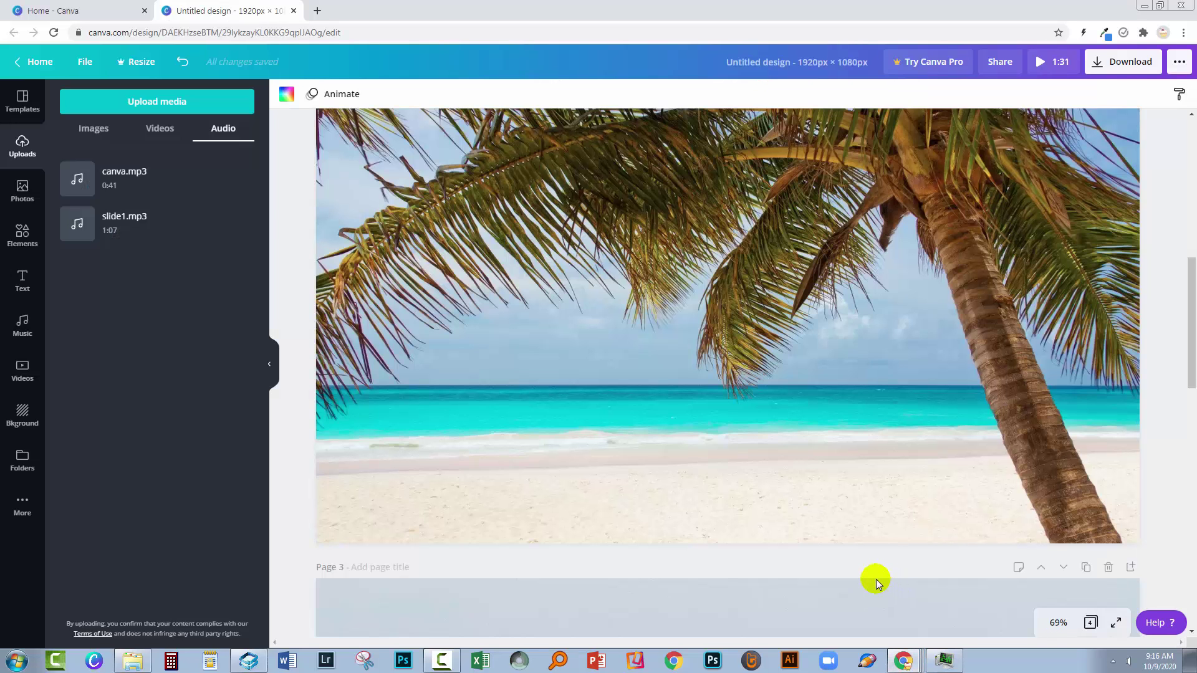